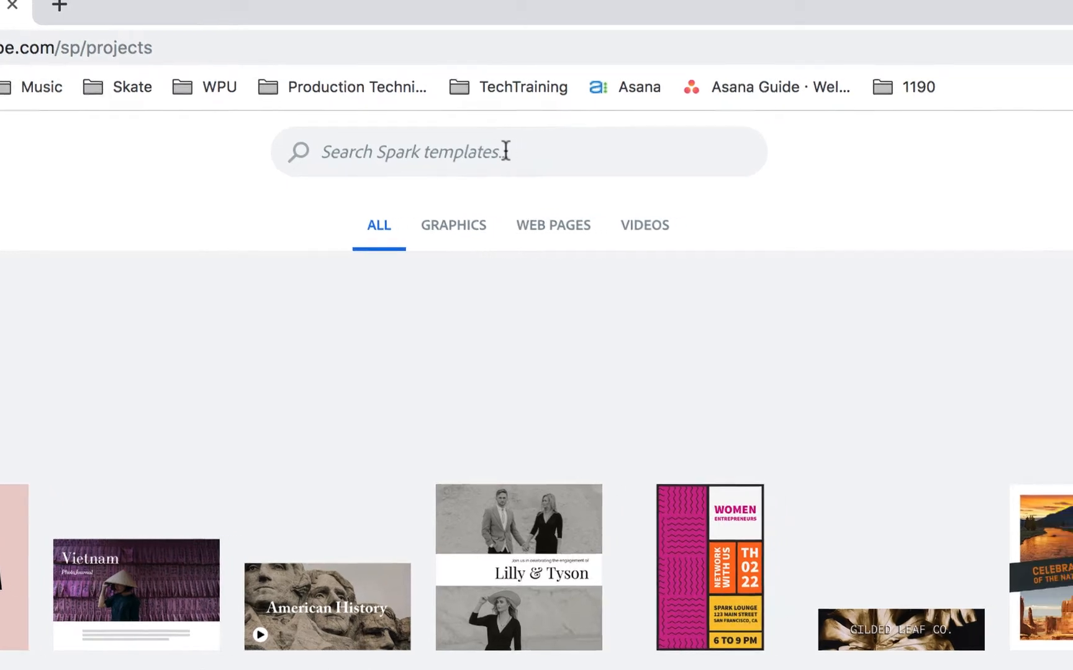
# Start a new graphic from scratch using the Instagram 1:1 social post size.
pyautogui.click(956, 157)
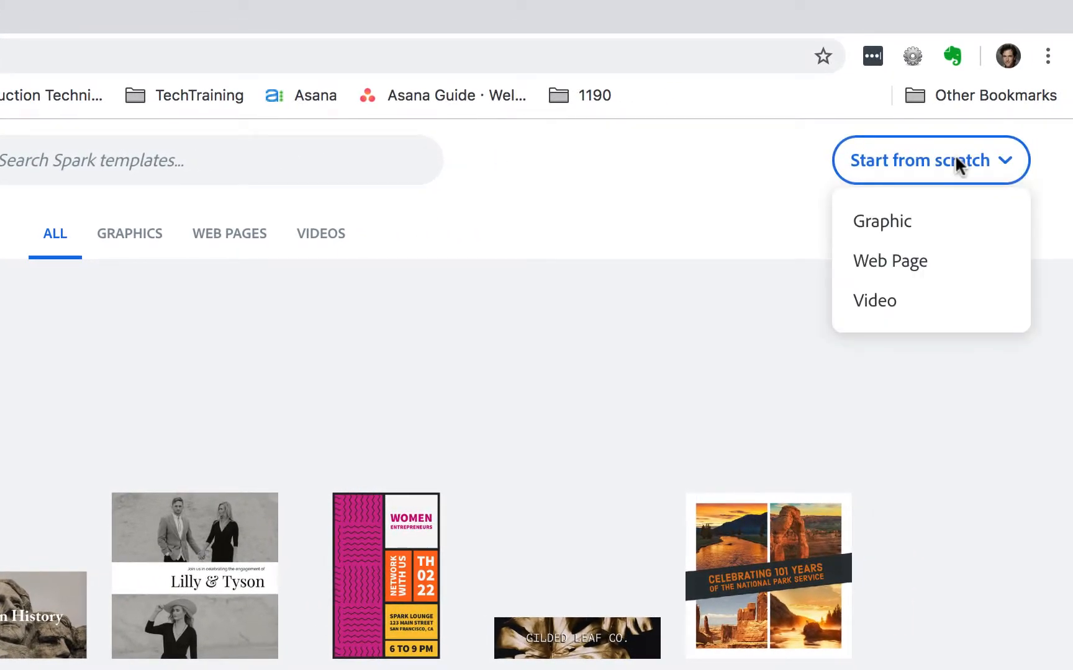
pyautogui.click(901, 221)
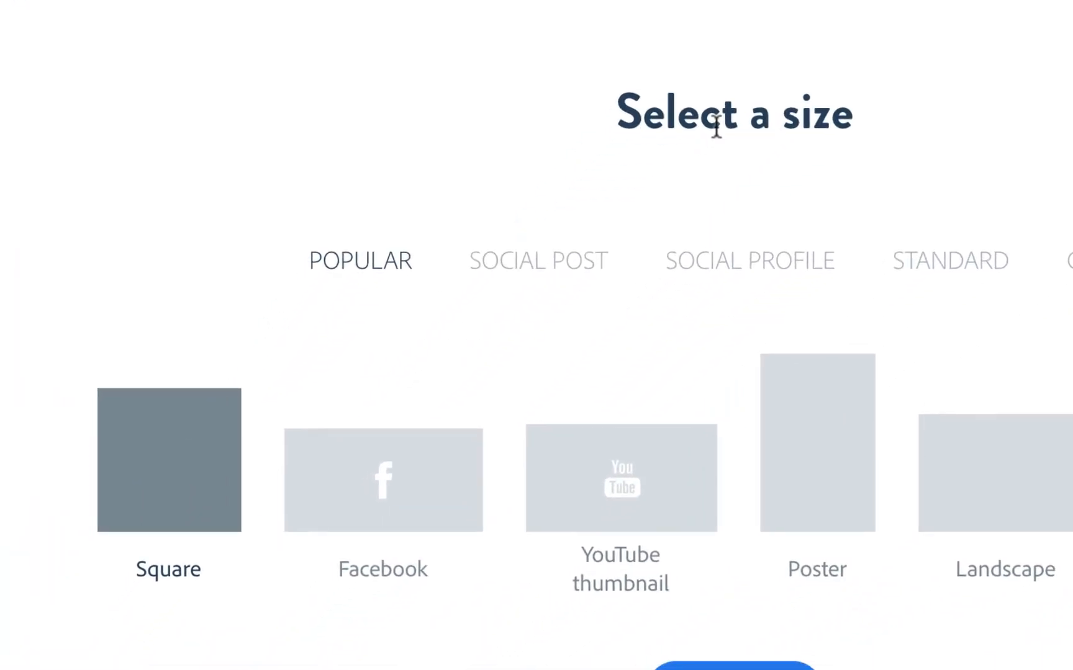
pyautogui.click(555, 266)
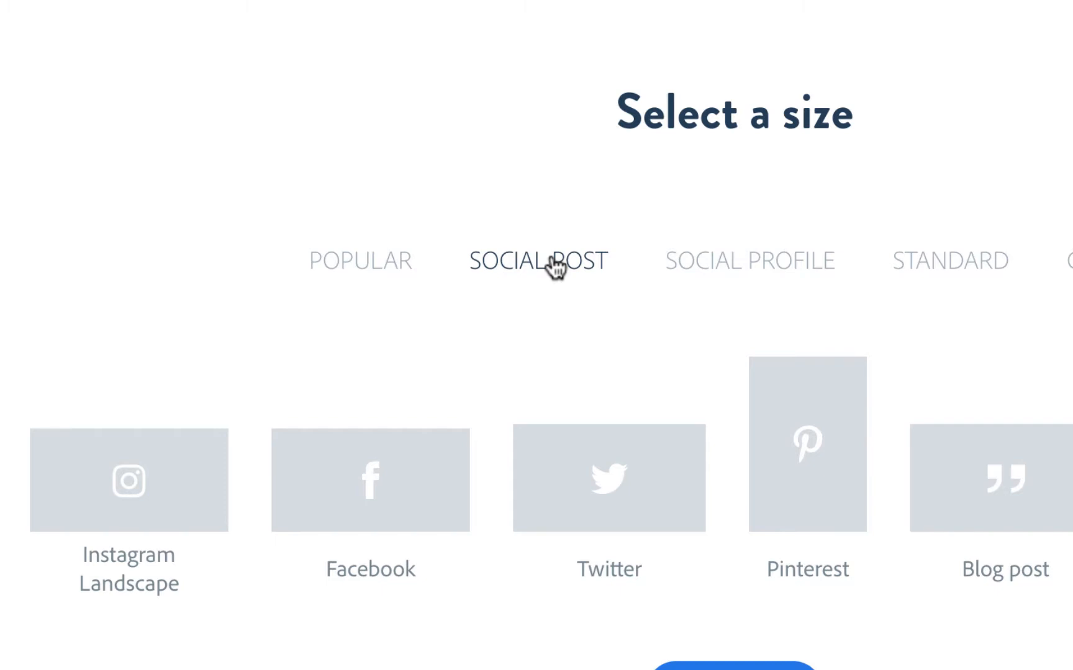
pyautogui.click(196, 491)
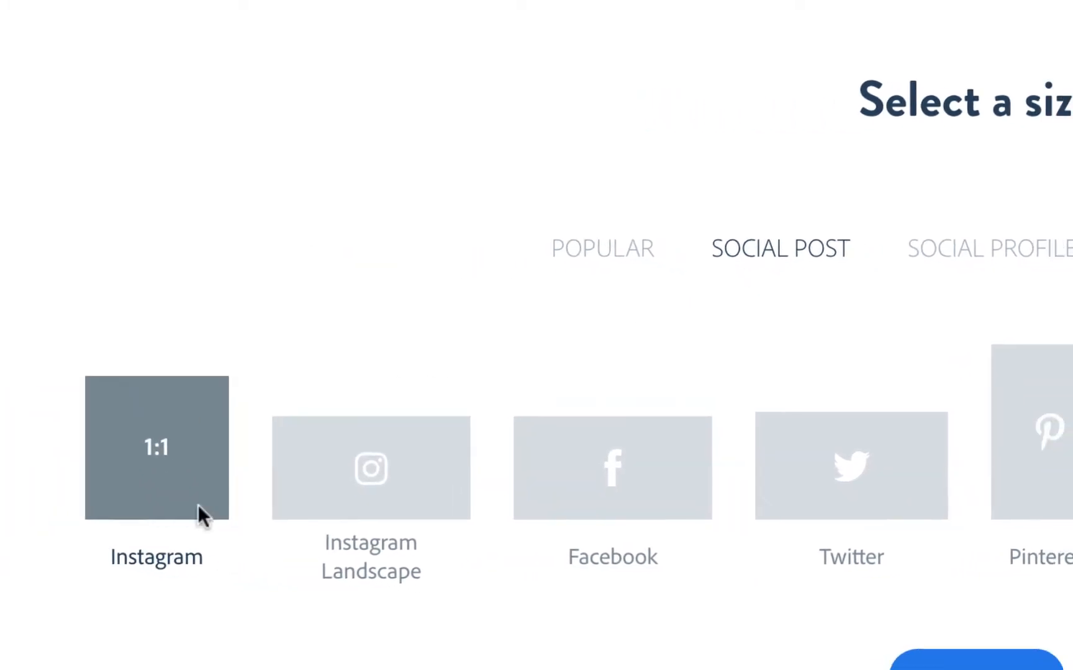
pyautogui.click(554, 543)
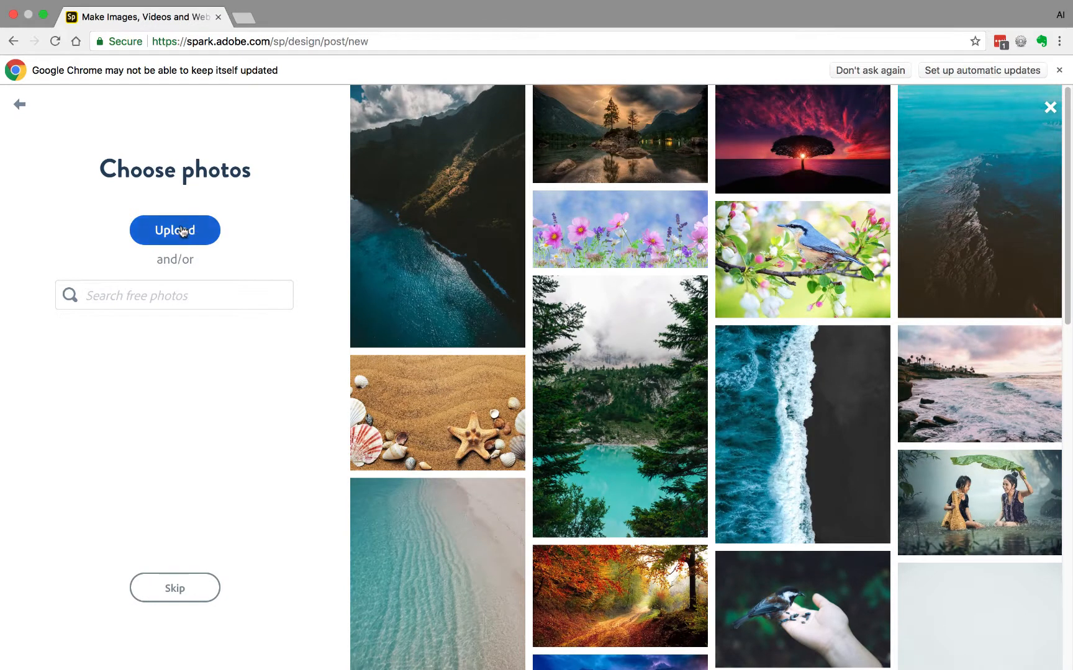
# Upload the photo Hobart-Hall.jpg from the Desktop as the background and continue.
pyautogui.click(183, 232)
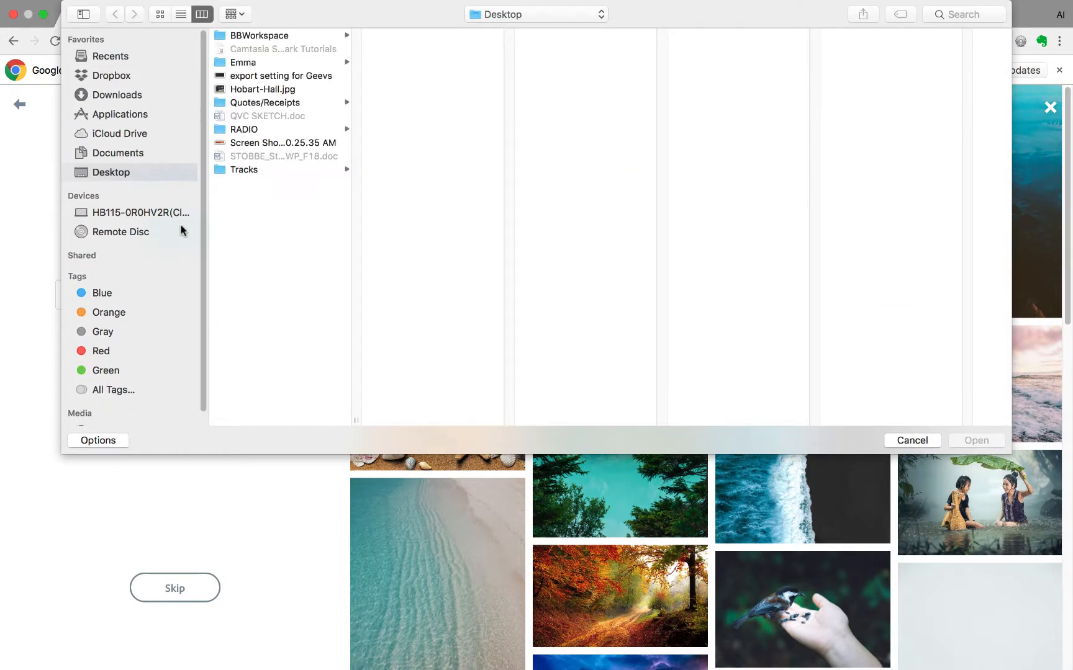
pyautogui.click(268, 90)
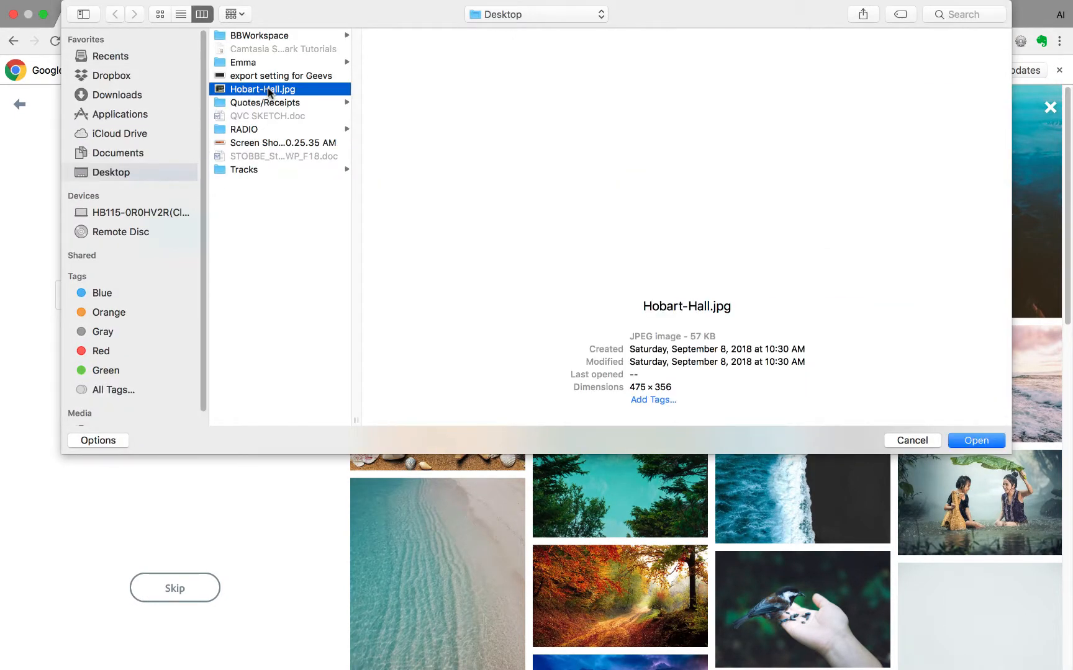
pyautogui.click(987, 441)
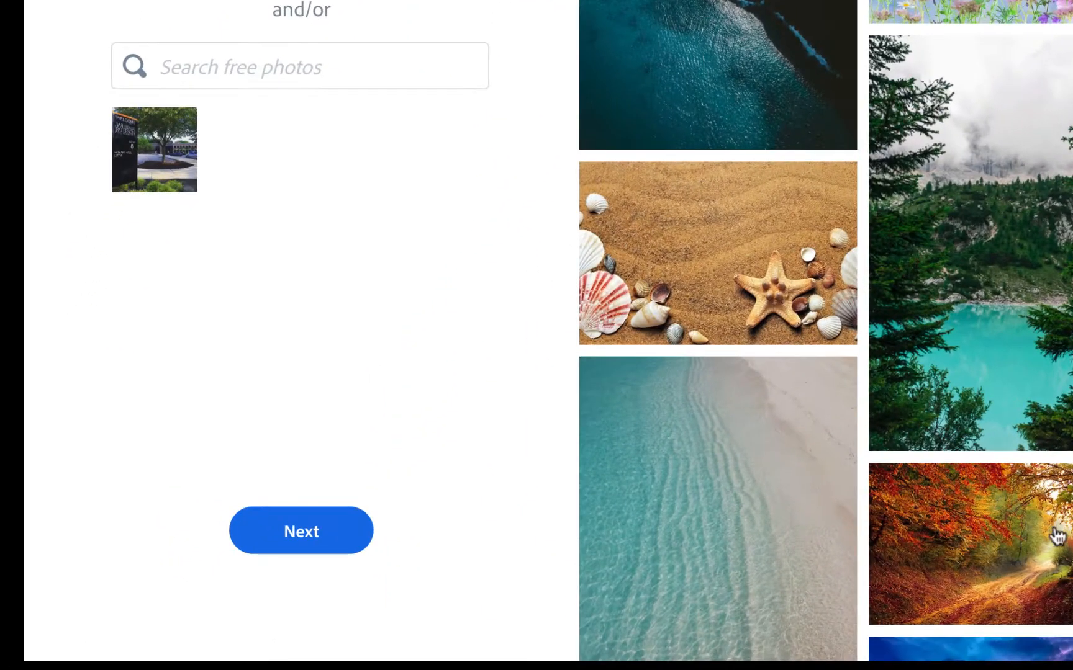
pyautogui.click(300, 549)
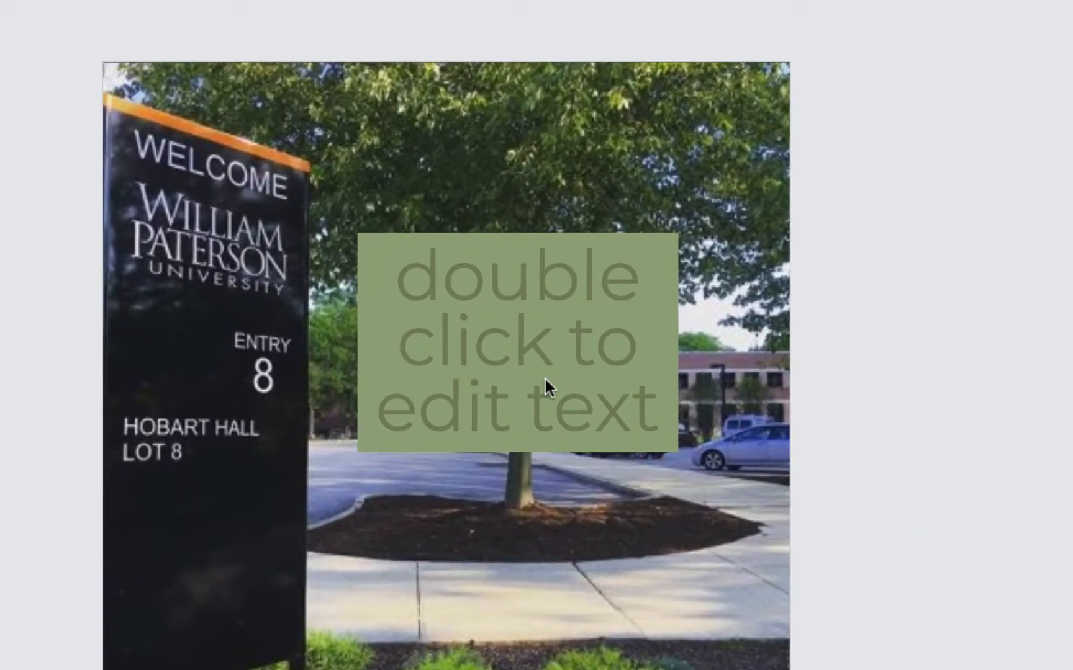
# Replace the placeholder text with "SPJ Speaker Series Starts Tonight at 8pm in Hobart Hall".
pyautogui.doubleClick(545, 378)
pyautogui.tripleClick(509, 290)
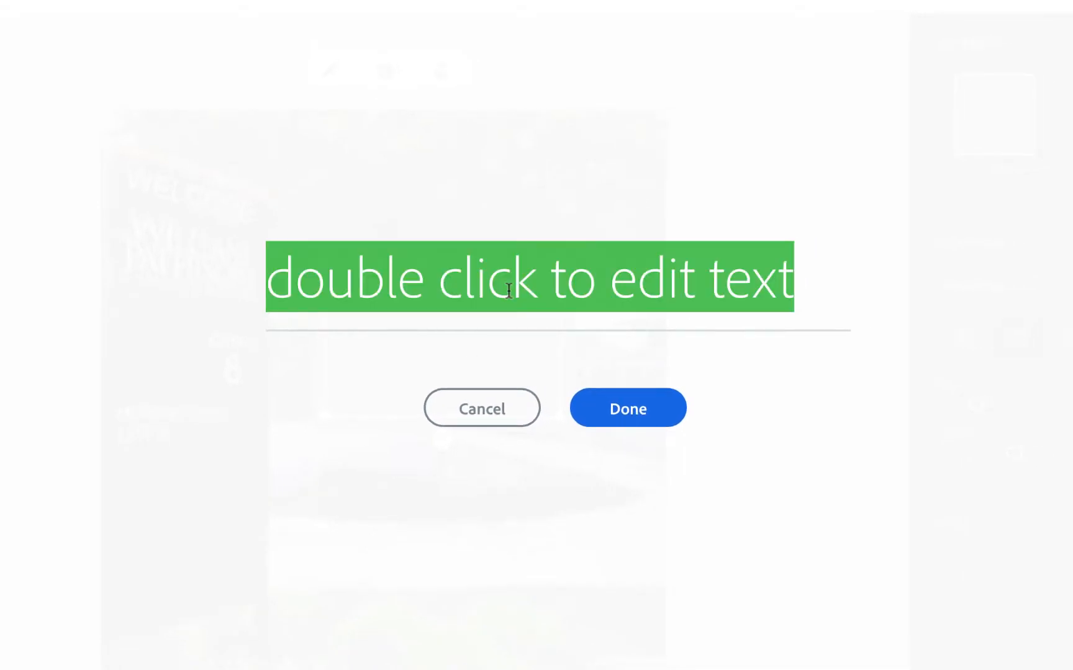
pyautogui.write('SPJ Speaker Series Starts Tonight at 8pm in Hobart Hall')
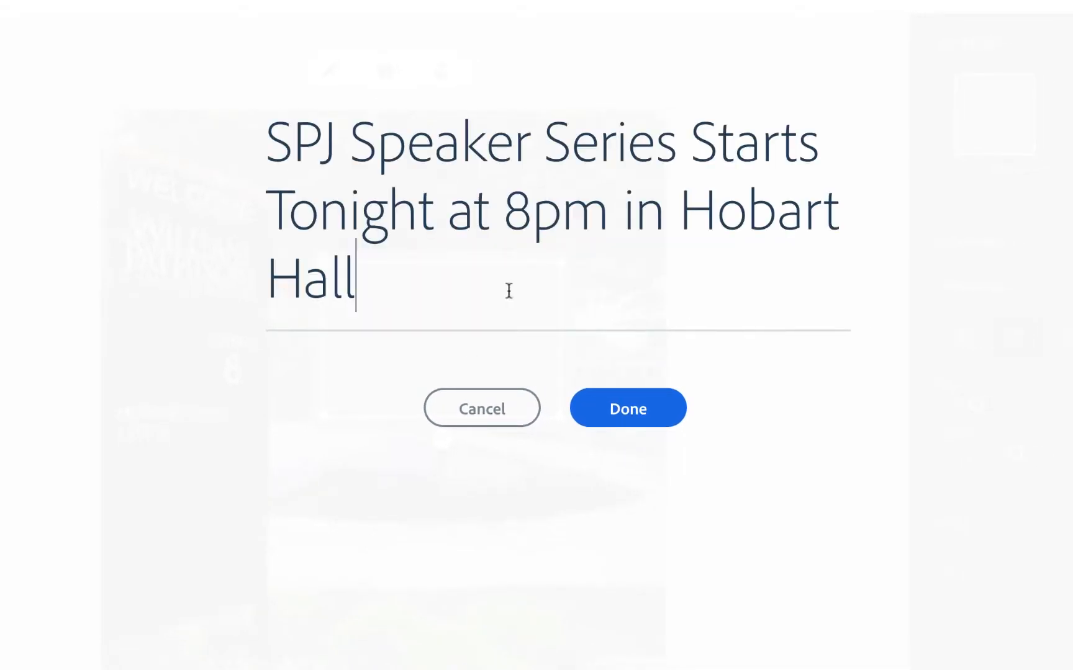
pyautogui.click(599, 410)
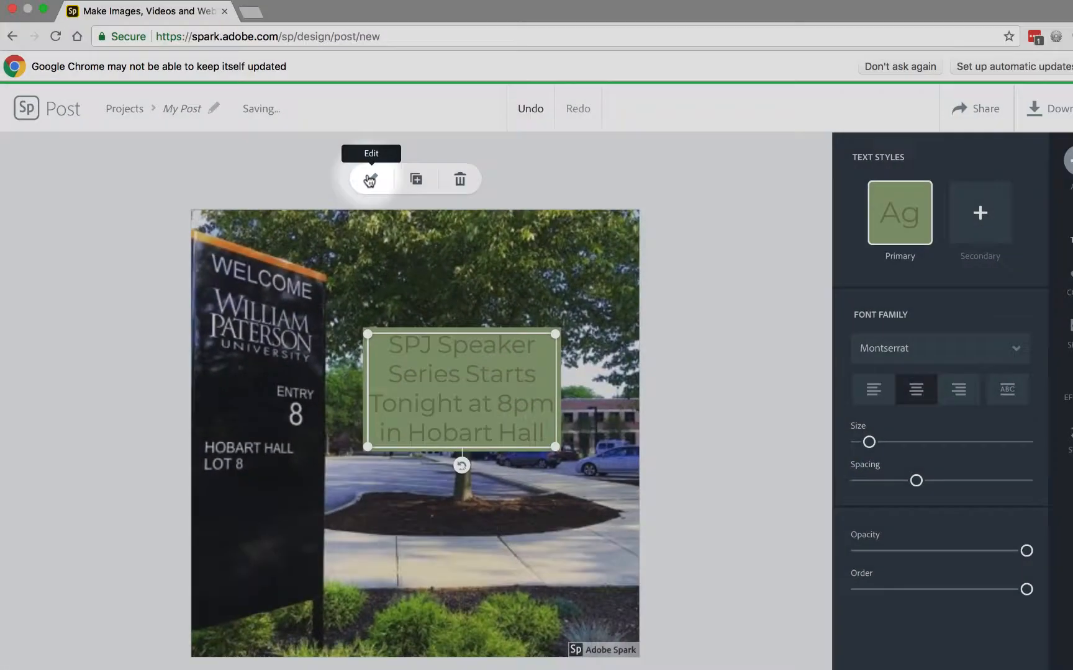
# Move the text box up toward the top of the photo.
pyautogui.click(501, 181)
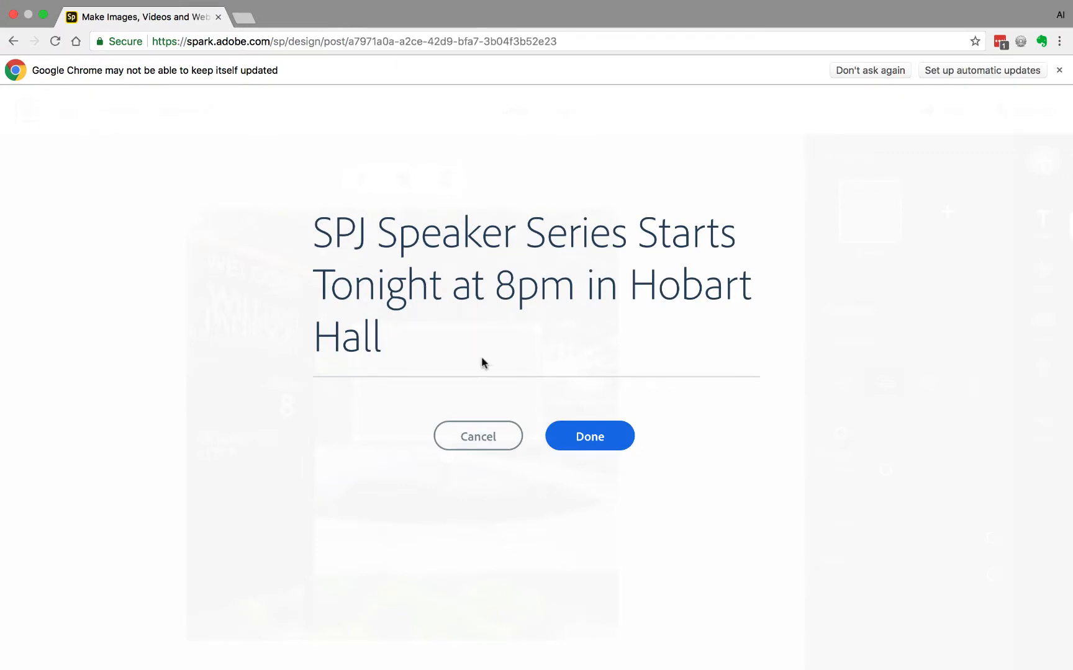
pyautogui.click(590, 437)
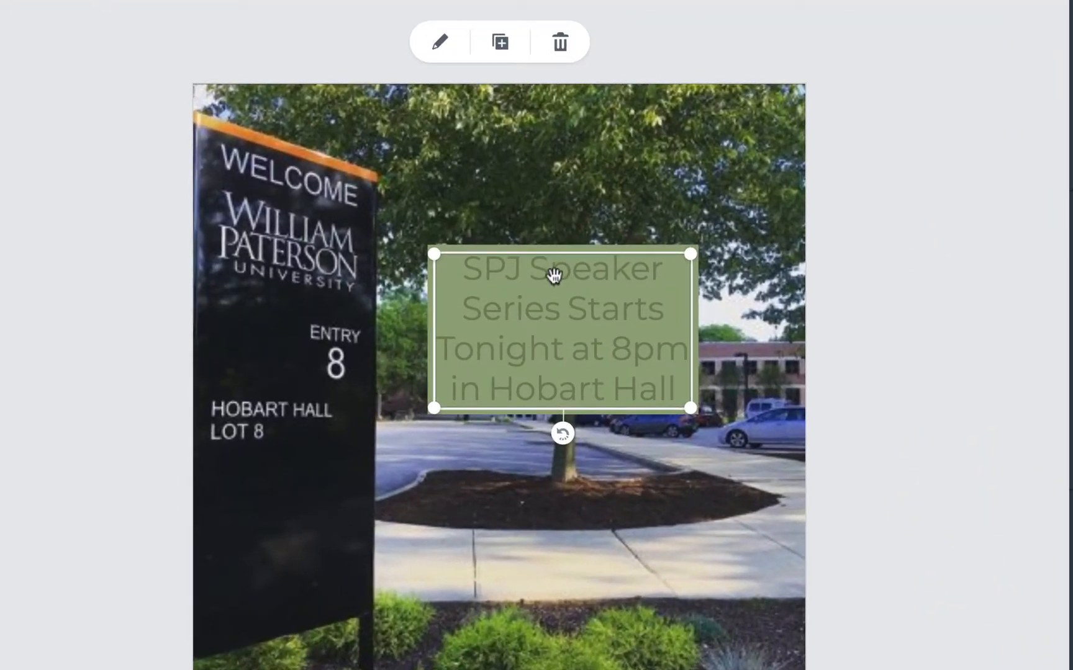
pyautogui.moveTo(554, 277); pyautogui.dragTo(558, 168)
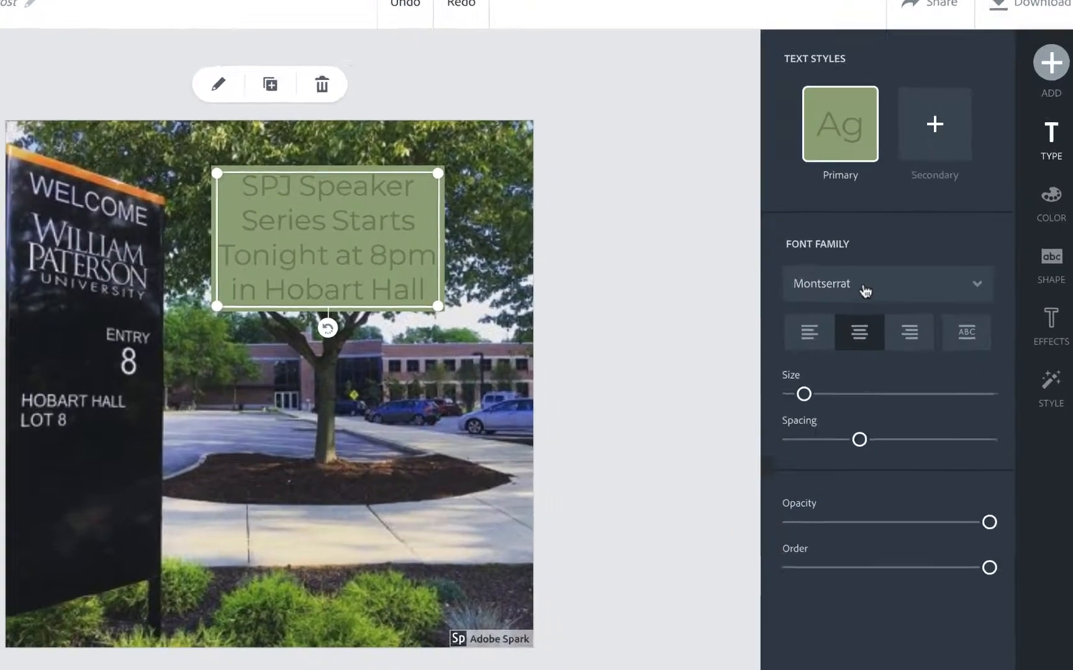
# Change the text's font family to Myriad Hebrew Bold.
pyautogui.click(890, 347)
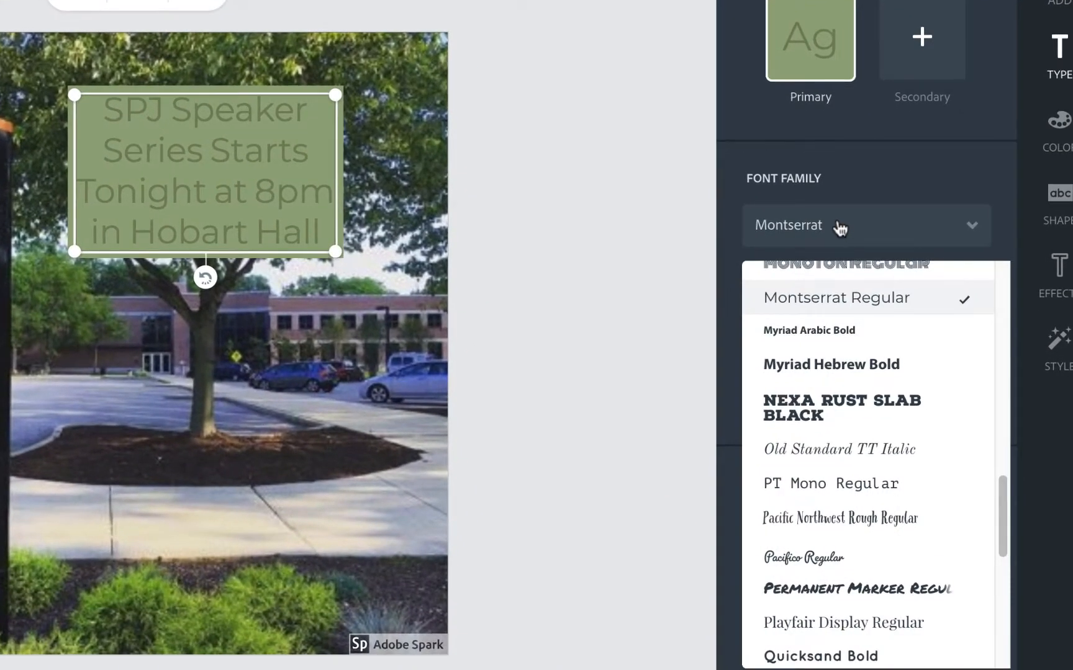
pyautogui.click(837, 373)
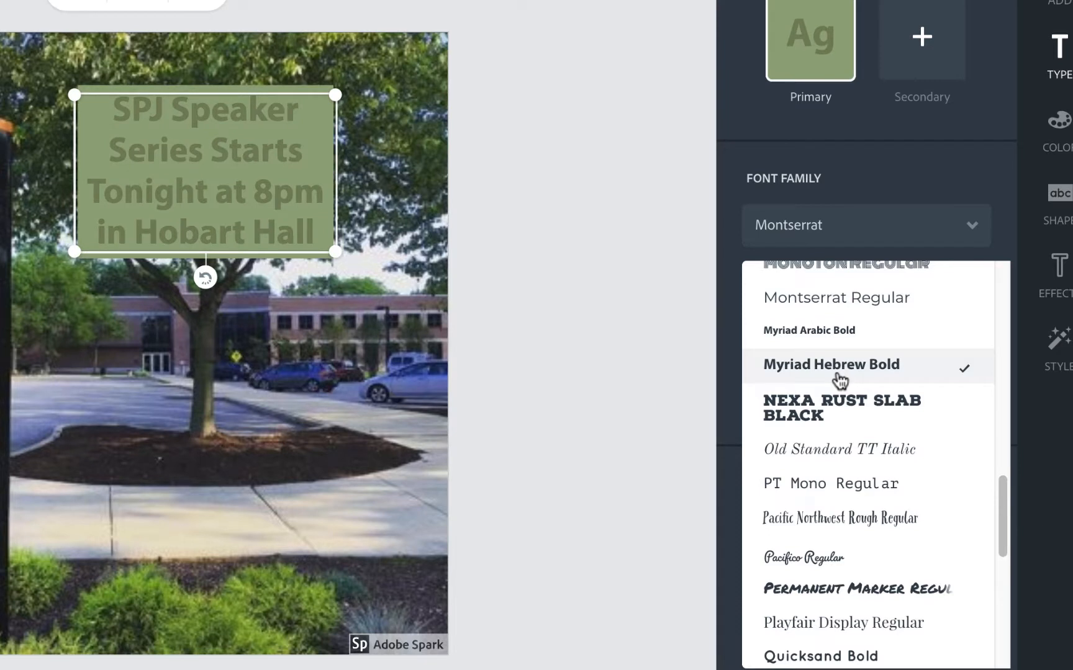
pyautogui.click(907, 156)
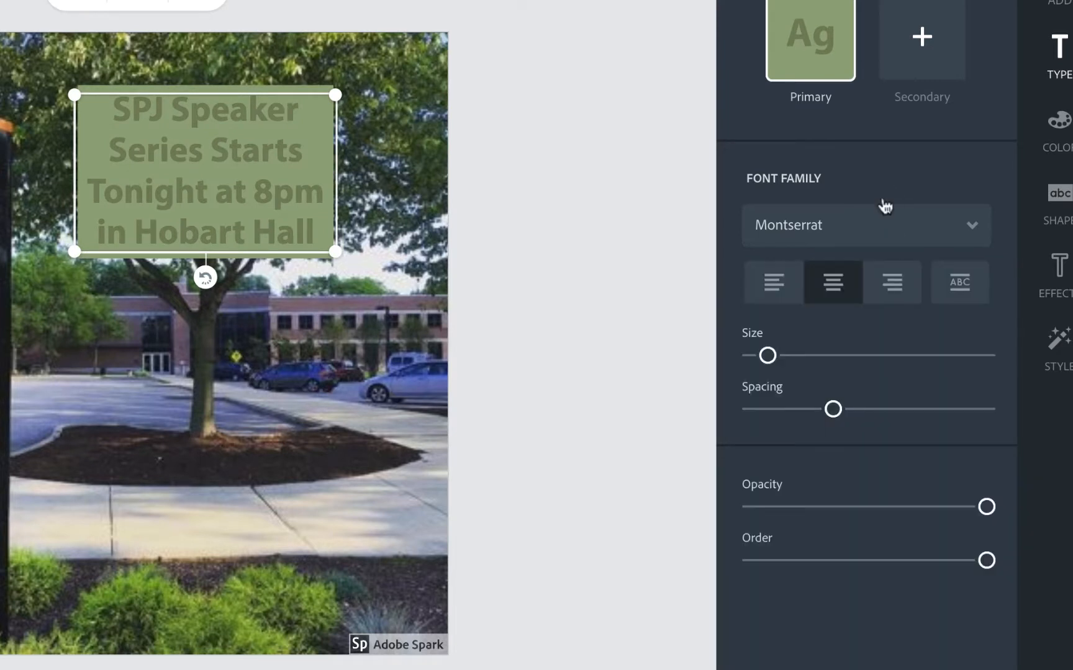
pyautogui.click(774, 286)
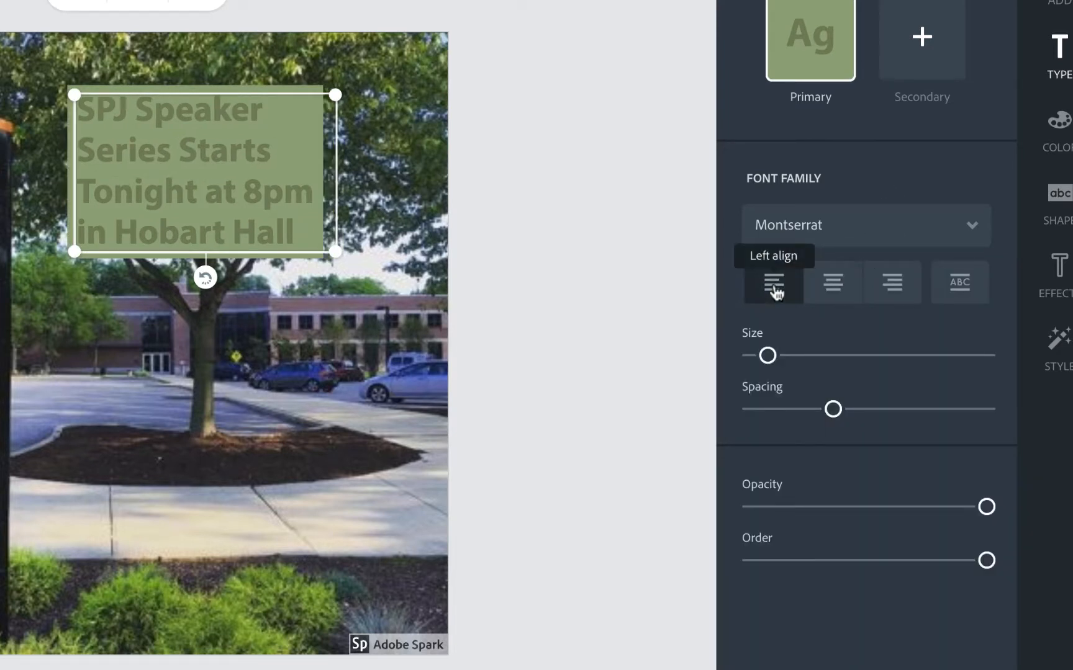
pyautogui.click(889, 296)
pyautogui.click(833, 290)
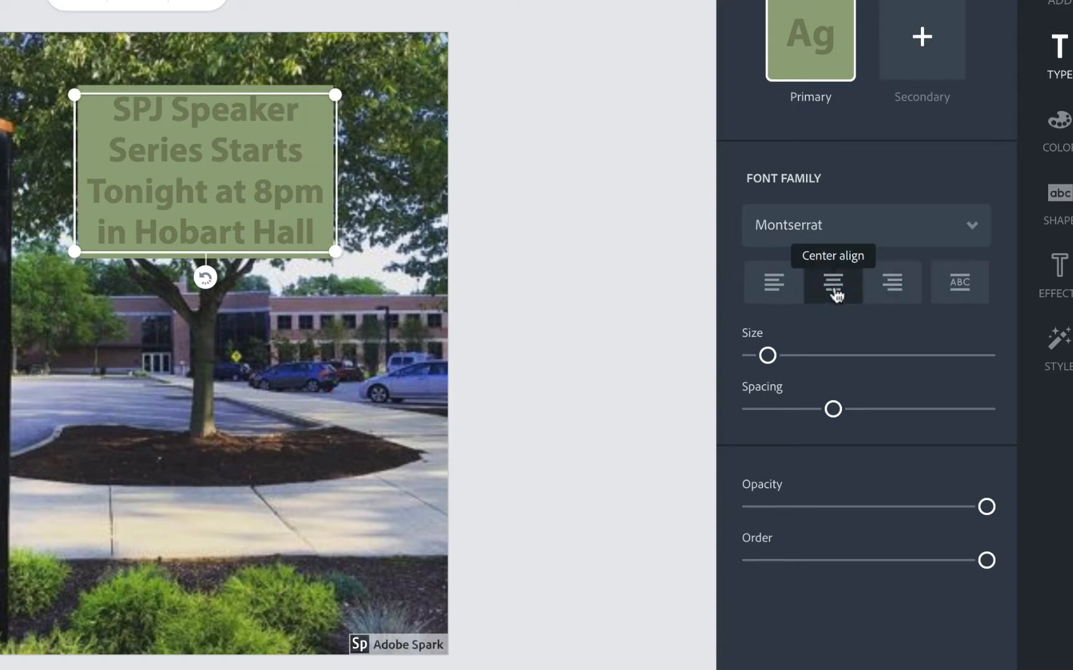
# Increase the text size and letter spacing slightly.
pyautogui.moveTo(768, 356); pyautogui.dragTo(781, 358)
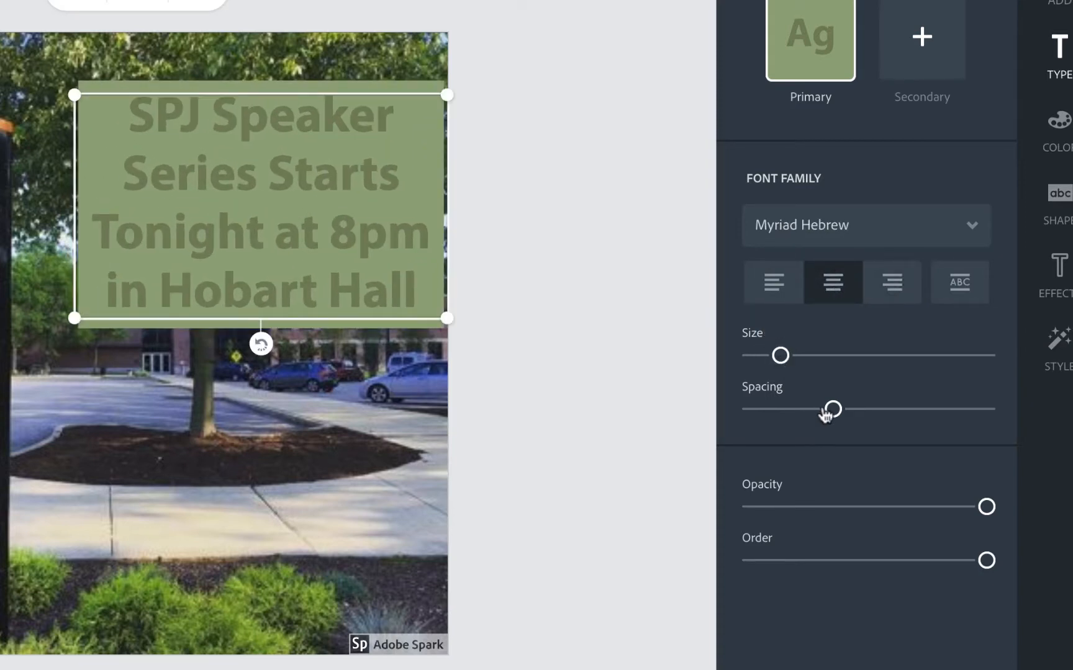
pyautogui.moveTo(833, 411); pyautogui.dragTo(846, 413)
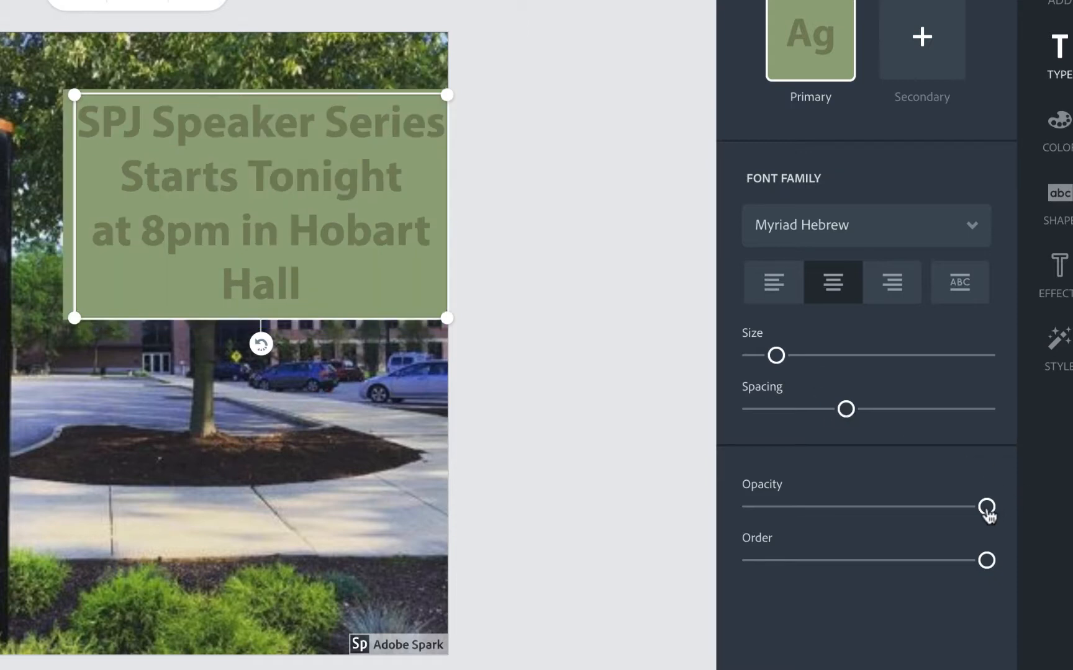
pyautogui.moveTo(986, 509)
pyautogui.mouseDown()
pyautogui.moveTo(924, 522)
pyautogui.moveTo(988, 529)
pyautogui.mouseUp()
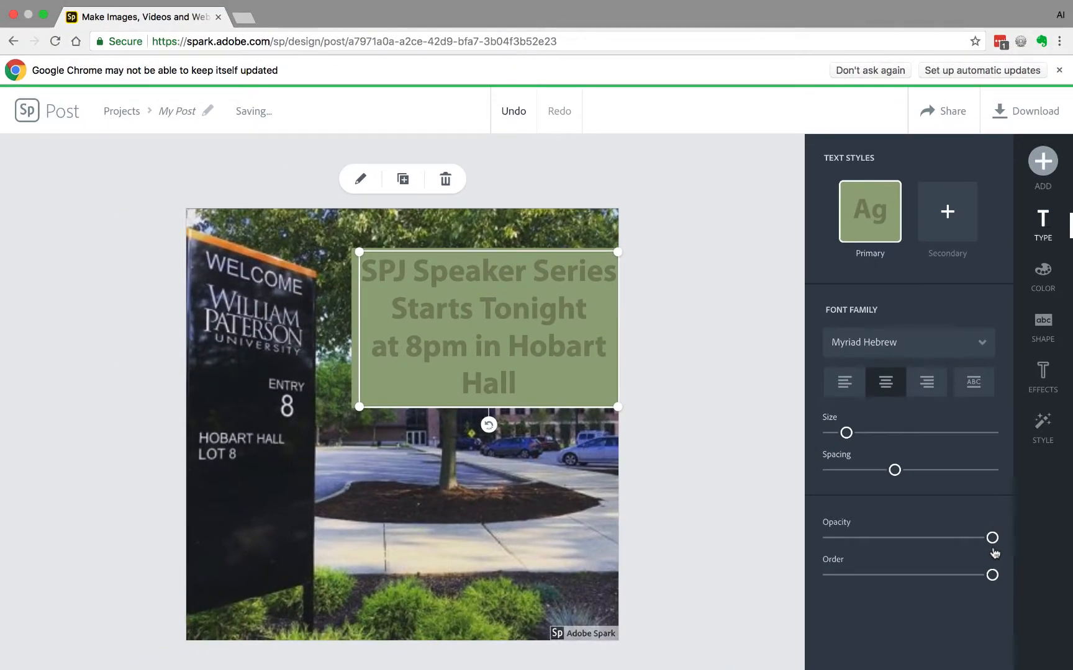
# Apply the white-and-black color pair so the text is white on a black background.
pyautogui.click(1042, 273)
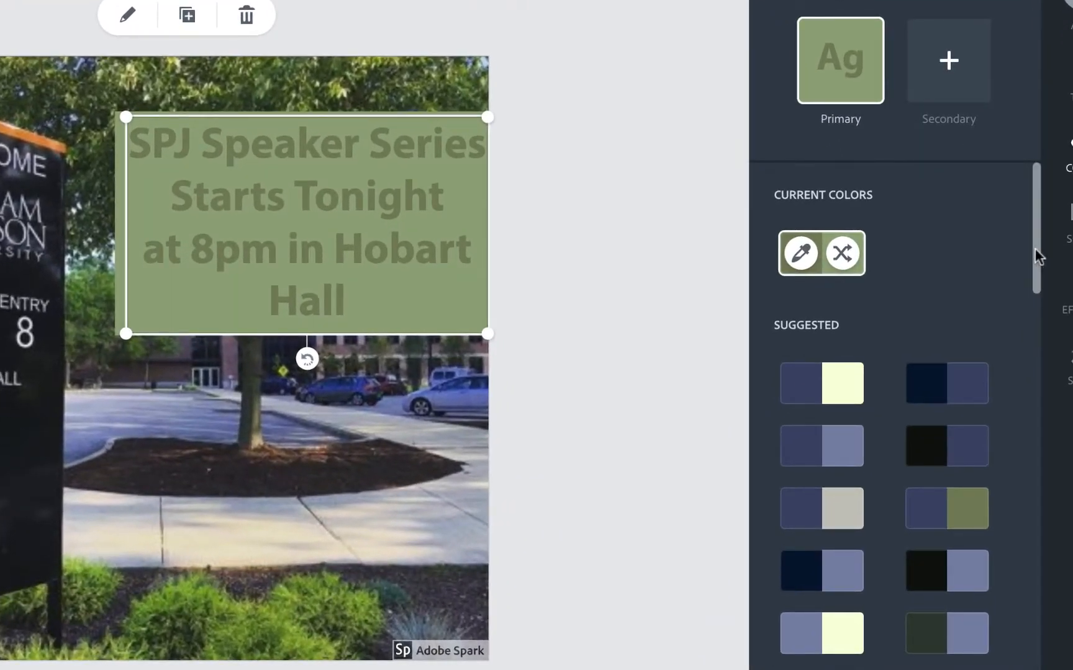
pyautogui.moveTo(1039, 253); pyautogui.dragTo(1041, 341)
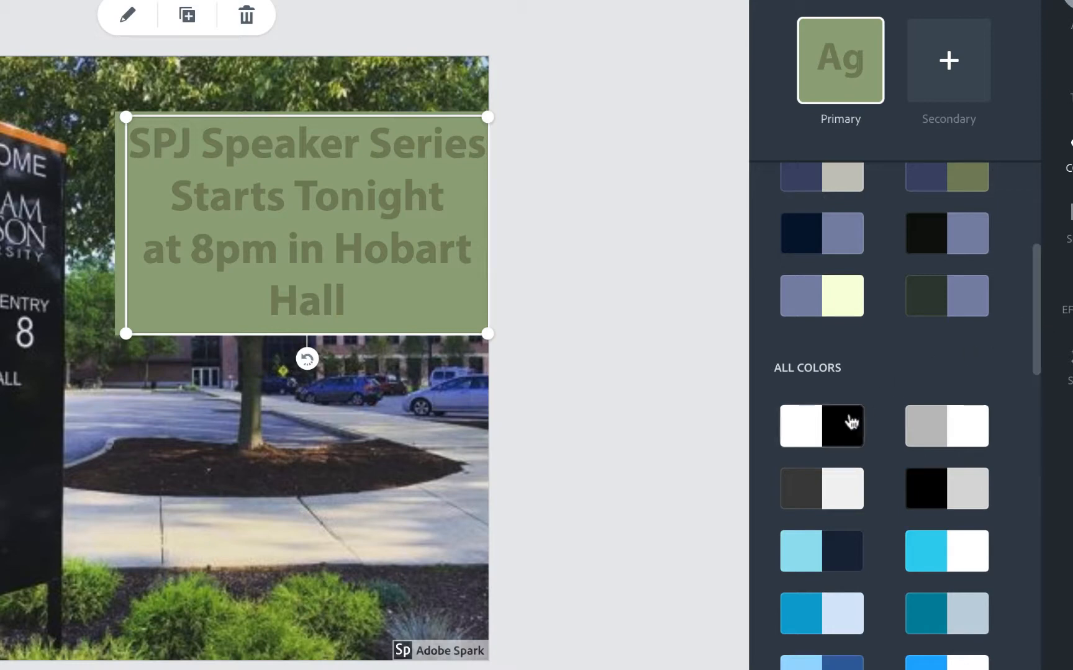
pyautogui.click(831, 434)
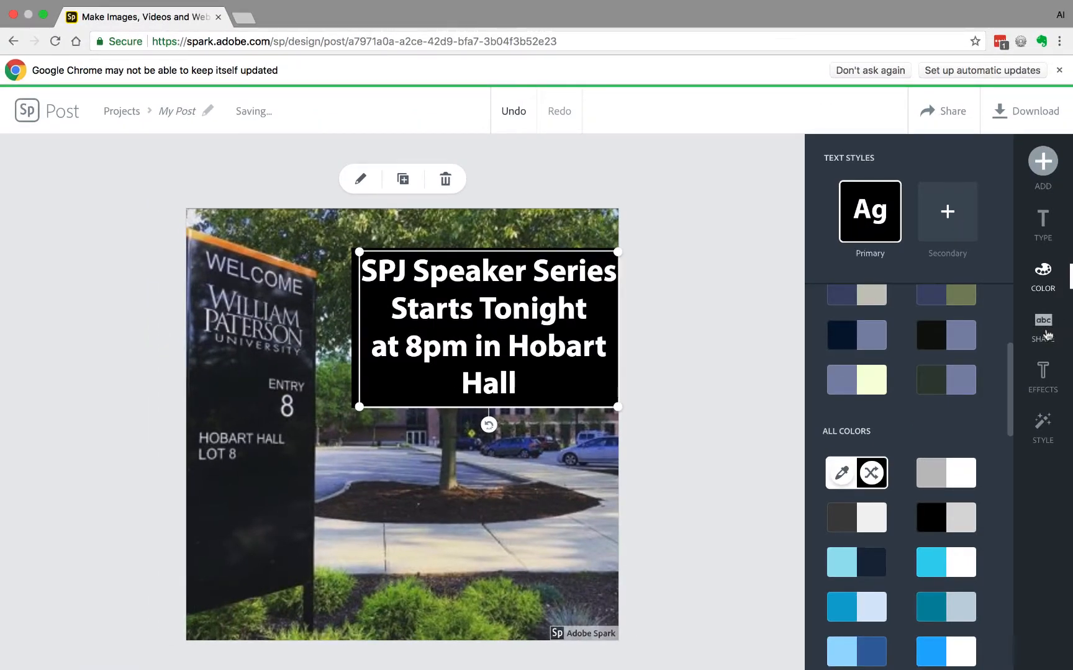
# Change the text's background shape to the speech-bubble style.
pyautogui.click(1046, 334)
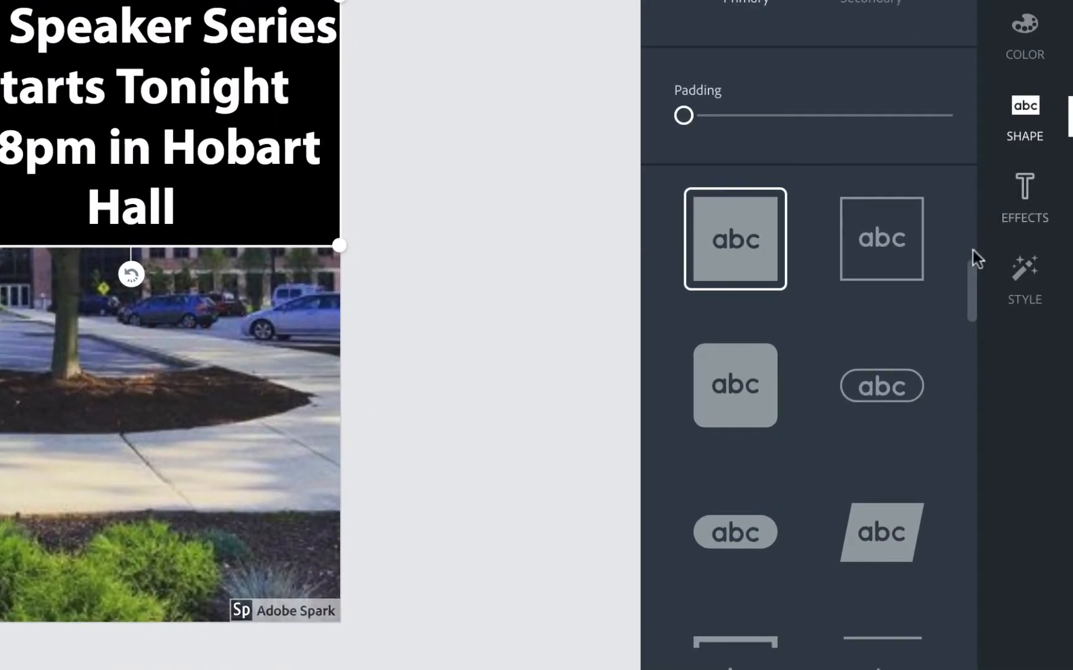
pyautogui.moveTo(967, 285); pyautogui.dragTo(958, 478)
pyautogui.click(738, 313)
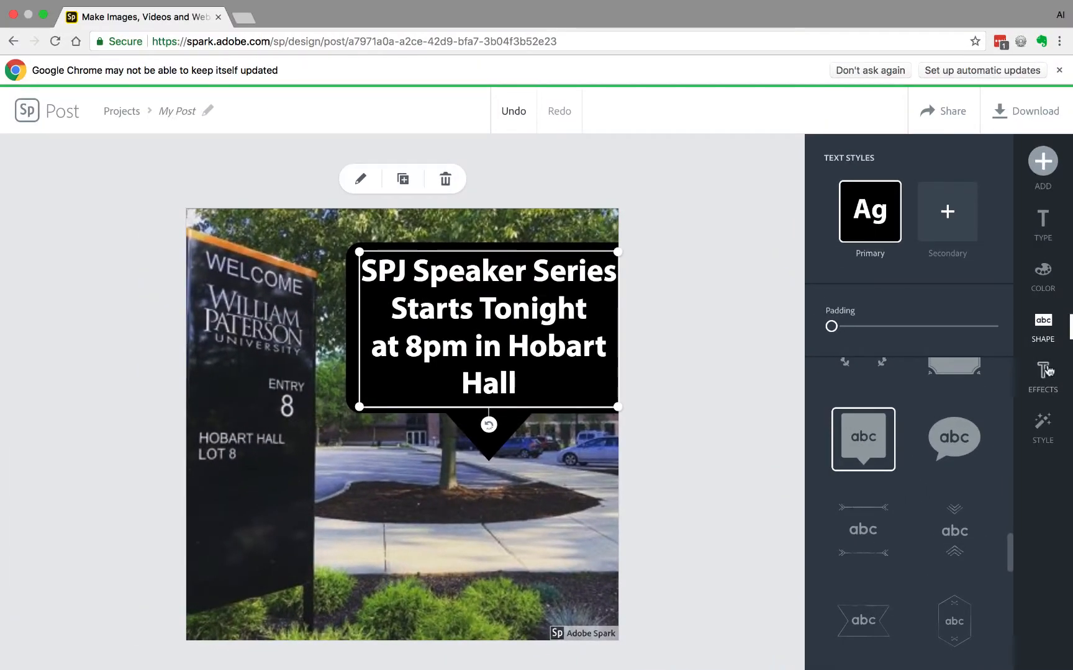
# Try a different suggested style variation for the text, then undo it.
pyautogui.click(1045, 372)
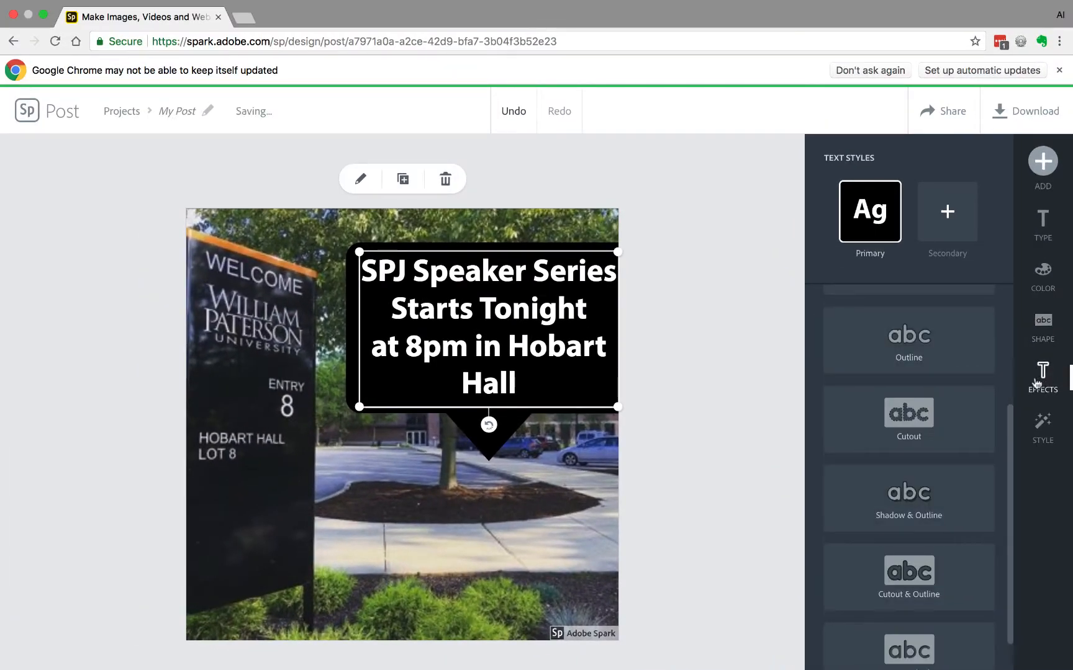
pyautogui.moveTo(1008, 422); pyautogui.dragTo(1007, 373)
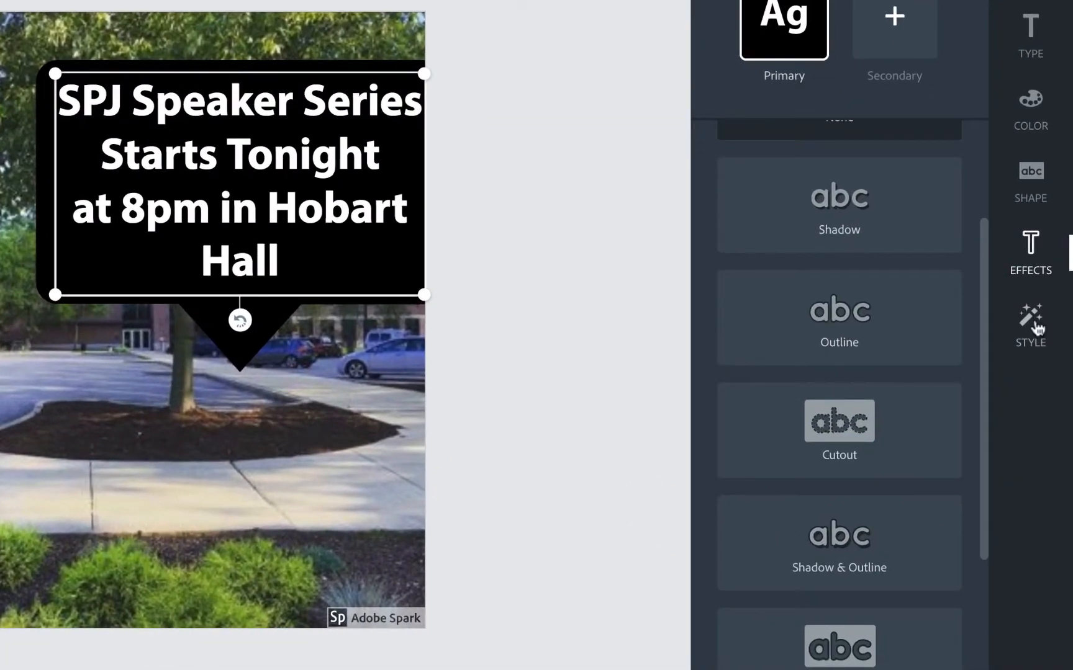
pyautogui.click(1036, 328)
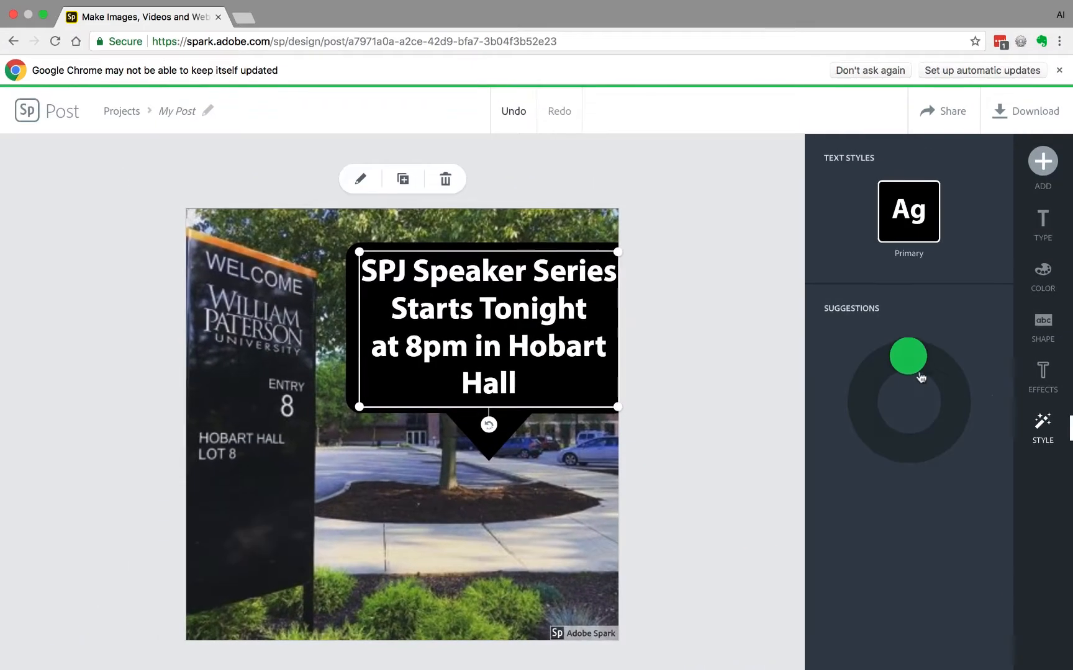
pyautogui.moveTo(910, 366); pyautogui.dragTo(885, 460)
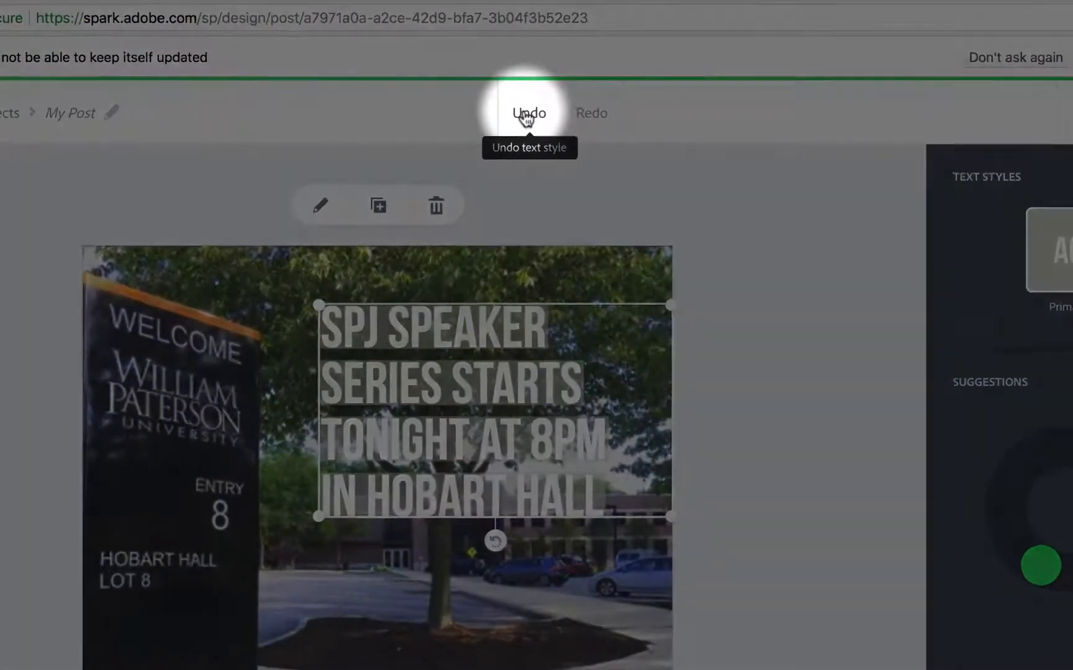
pyautogui.click(527, 117)
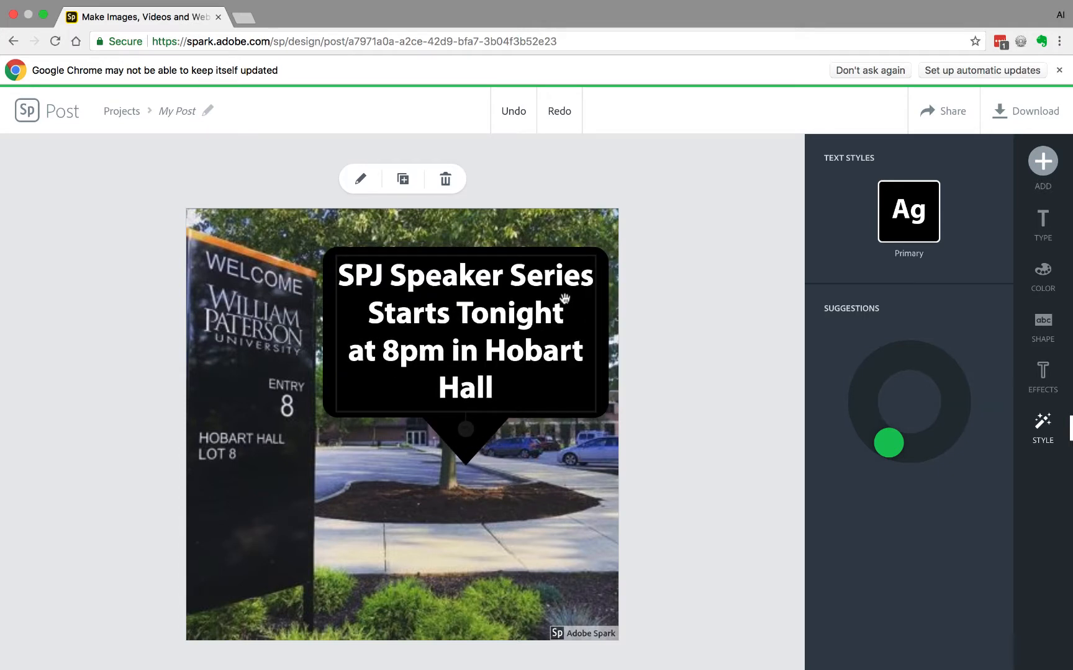
# Resize the speech-bubble text box to be taller and narrower.
pyautogui.click(564, 298)
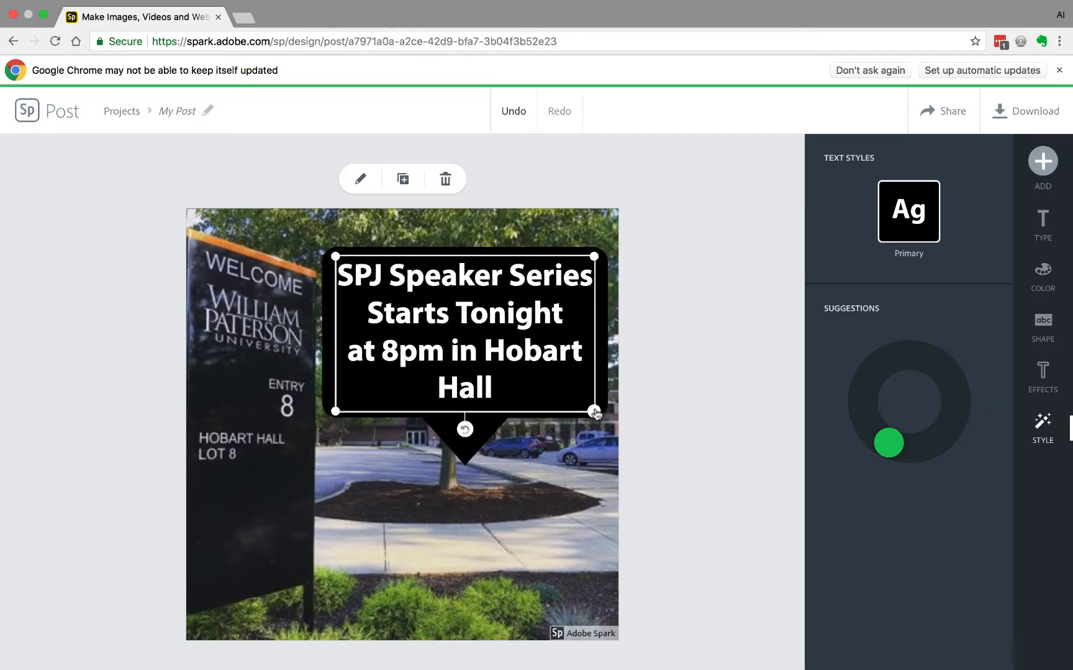
pyautogui.moveTo(594, 413); pyautogui.dragTo(556, 495)
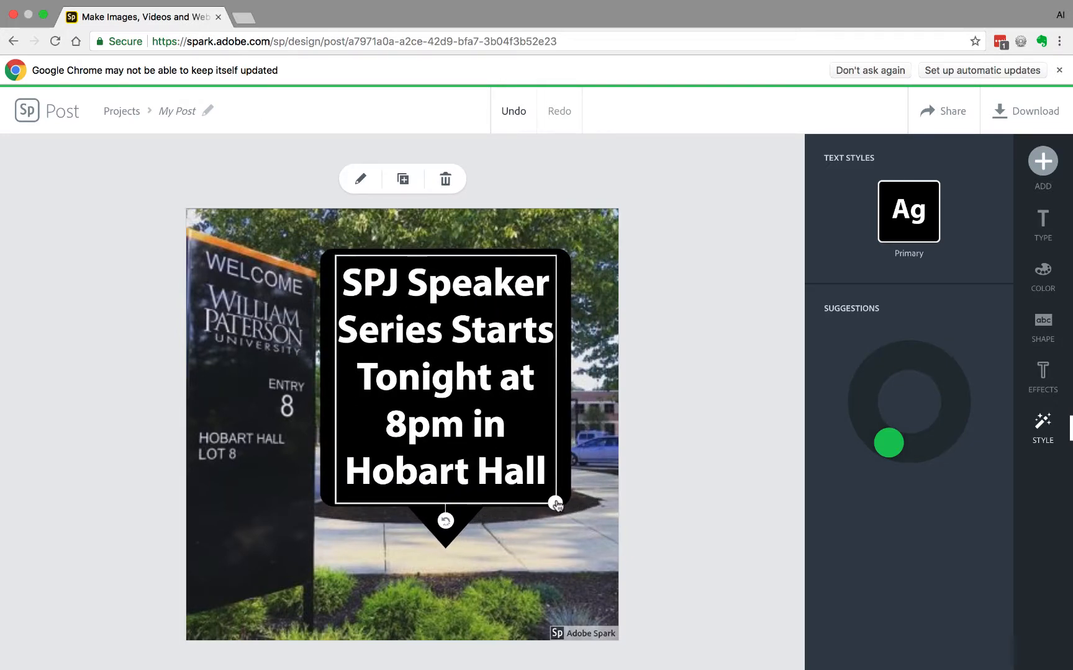
# Move the speech-bubble text box slightly lower and to the right on the photo.
pyautogui.moveTo(520, 420); pyautogui.dragTo(534, 451)
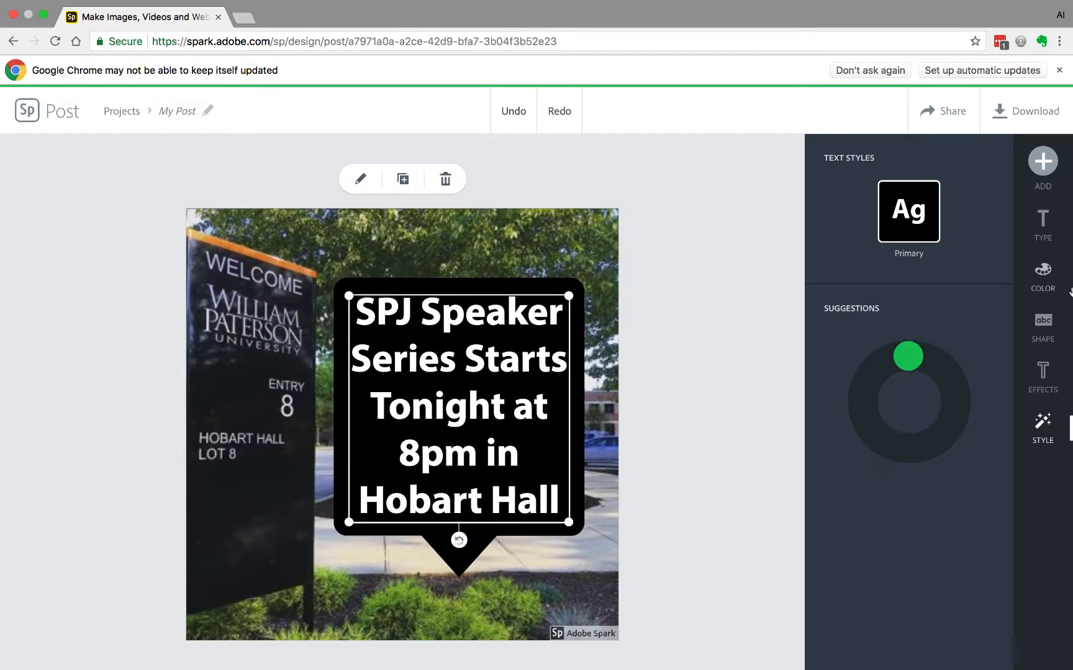
# Try scaling and rotating the background photo, then undo both changes.
pyautogui.click(566, 258)
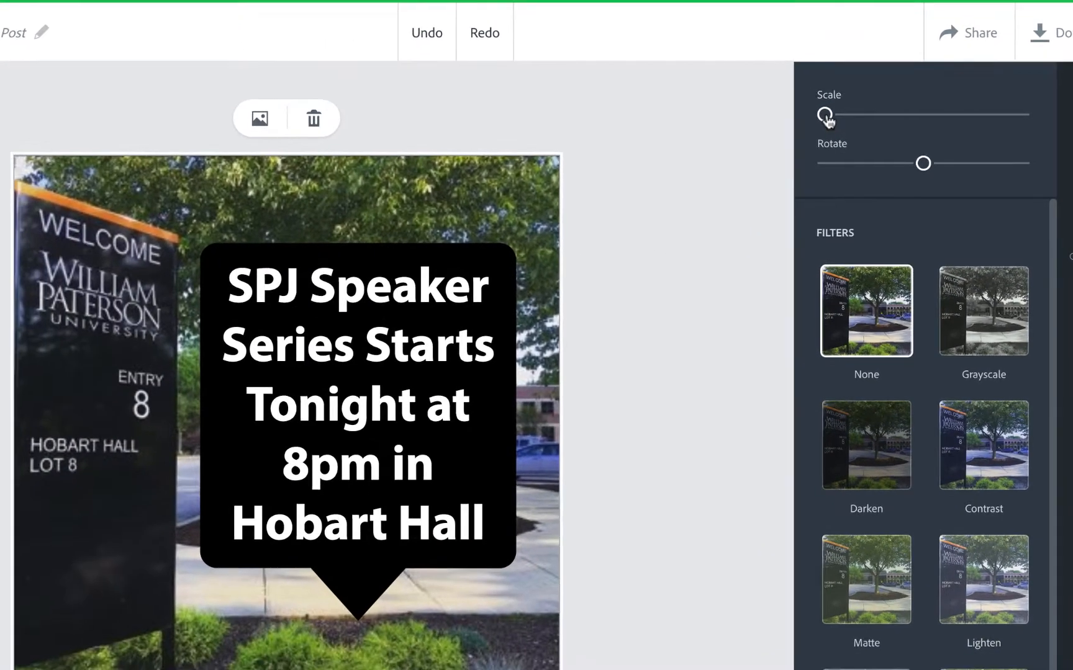
pyautogui.moveTo(825, 115); pyautogui.dragTo(831, 115)
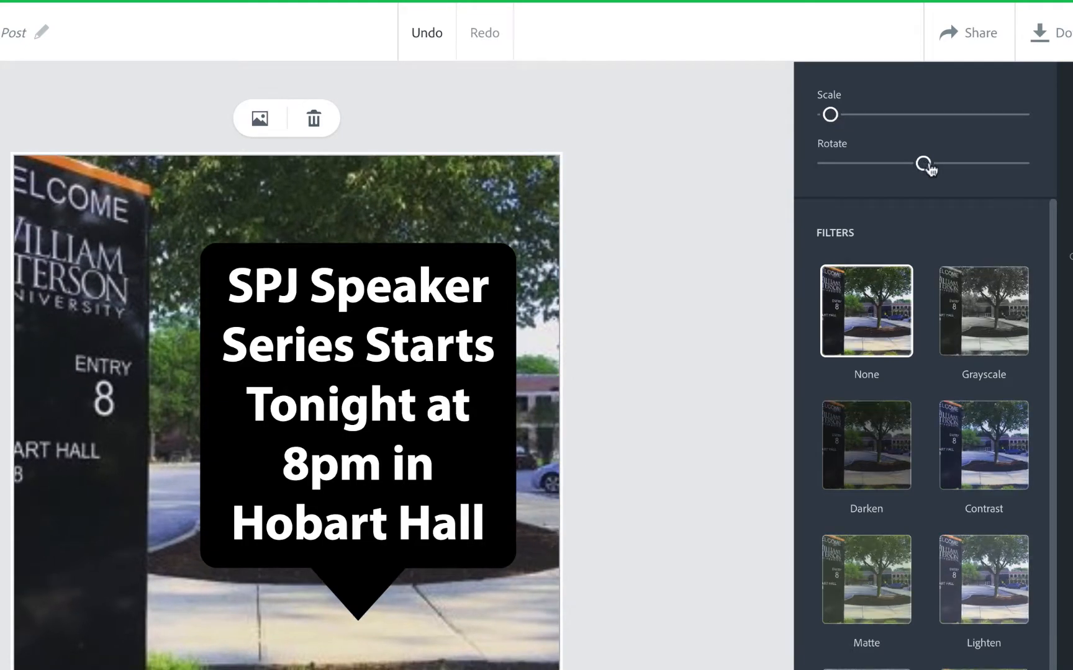
pyautogui.moveTo(925, 165); pyautogui.dragTo(935, 165)
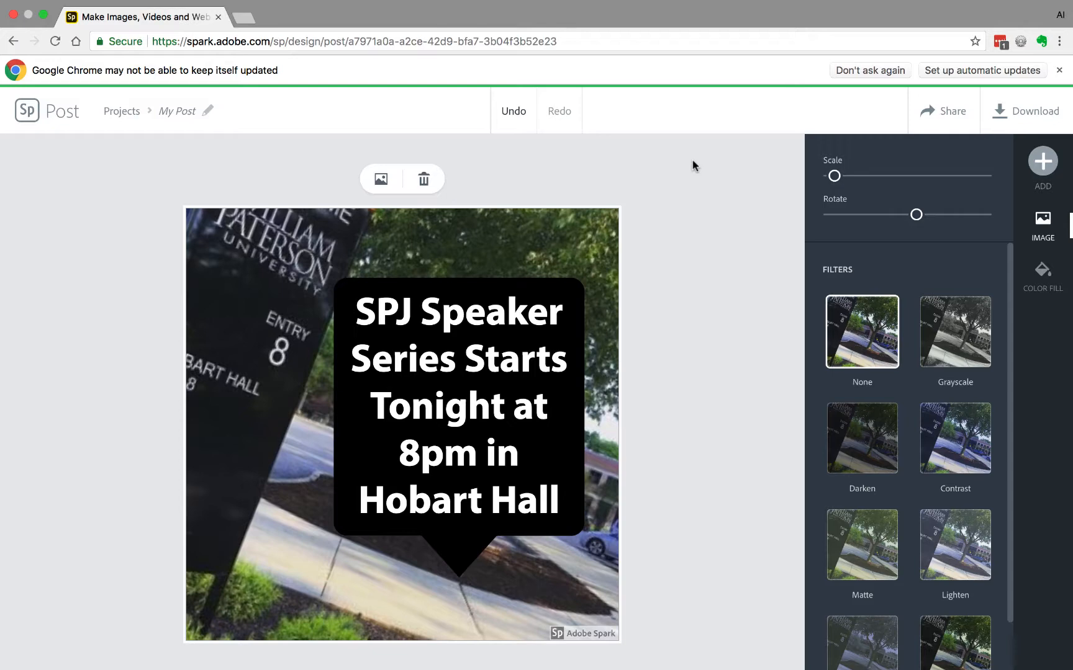
pyautogui.click(525, 111)
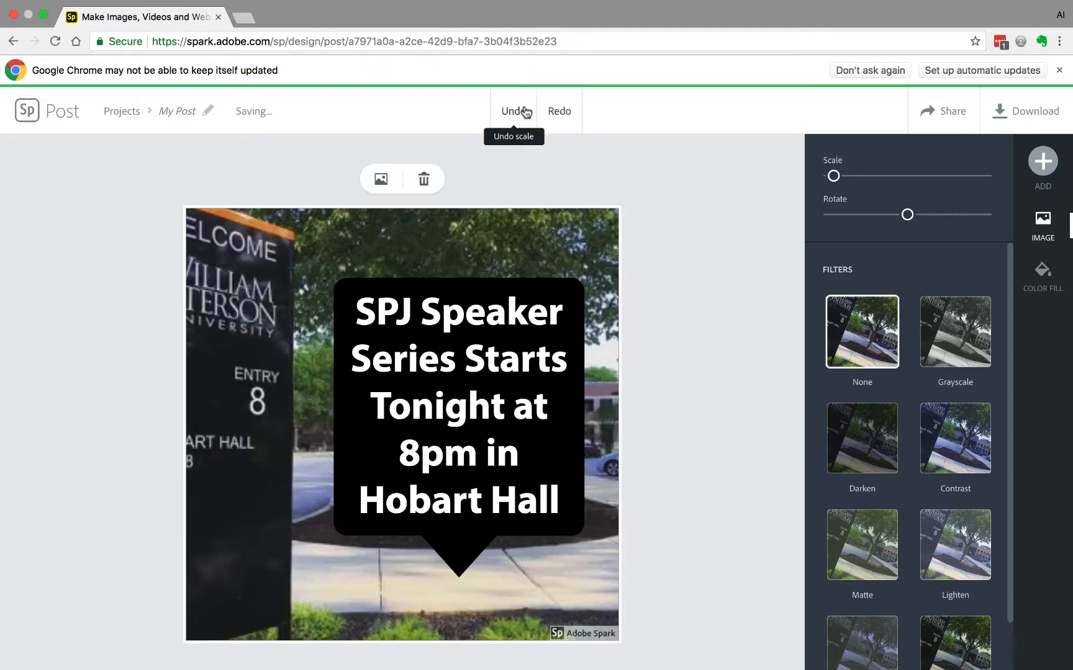
pyautogui.click(525, 112)
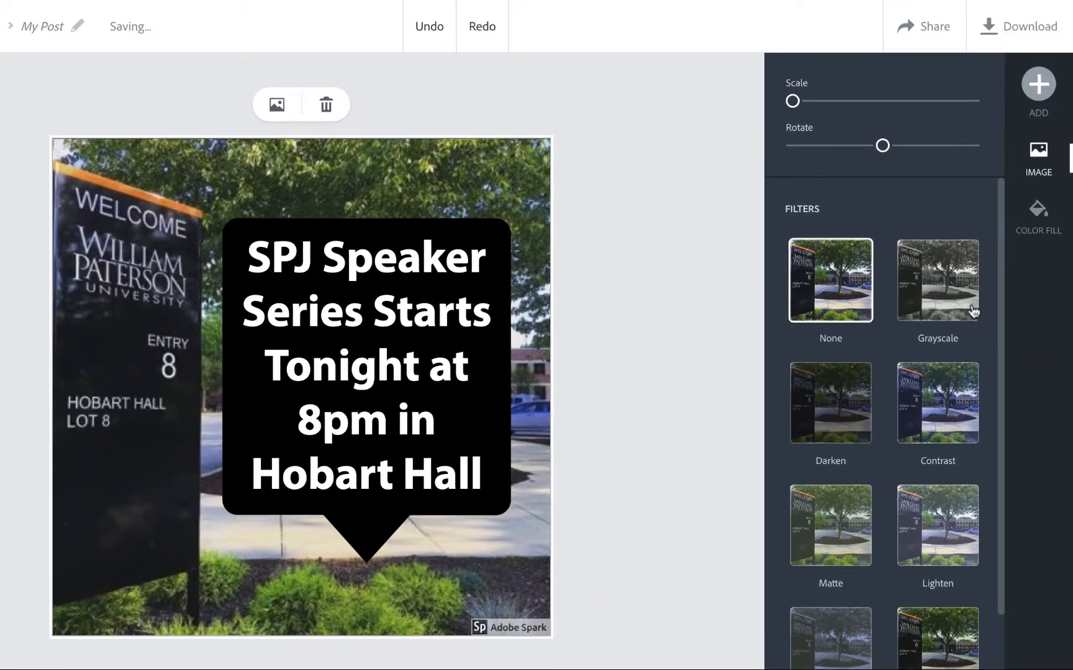
# Try the Grayscale, Contrast and Darken filters on the photo, then return it to no filter.
pyautogui.click(954, 298)
pyautogui.click(950, 402)
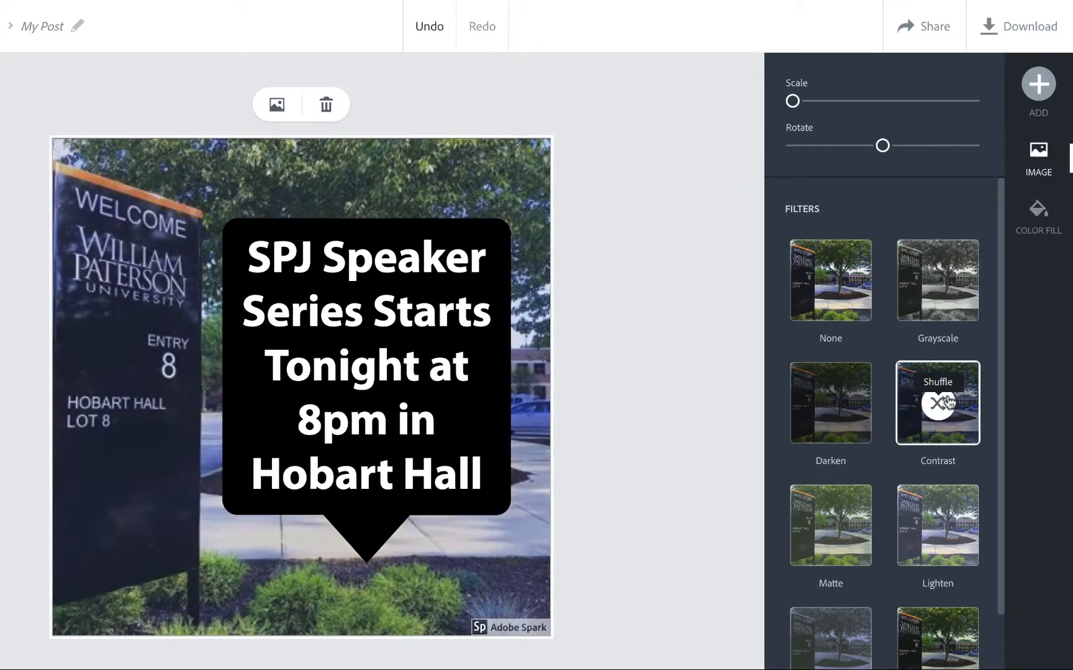
pyautogui.click(865, 438)
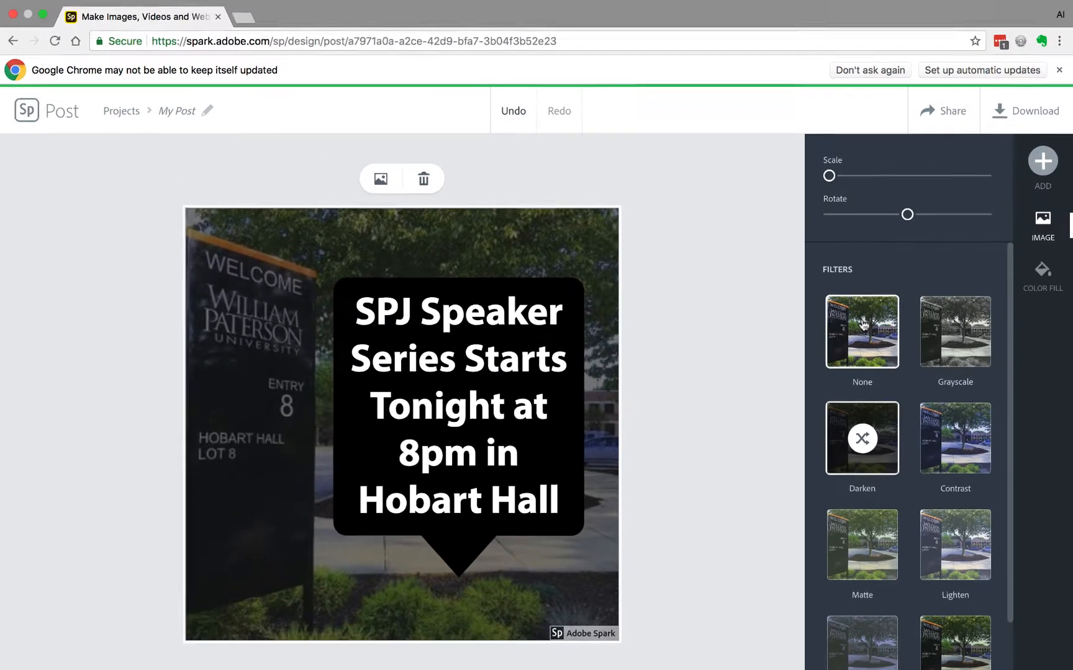
pyautogui.click(863, 324)
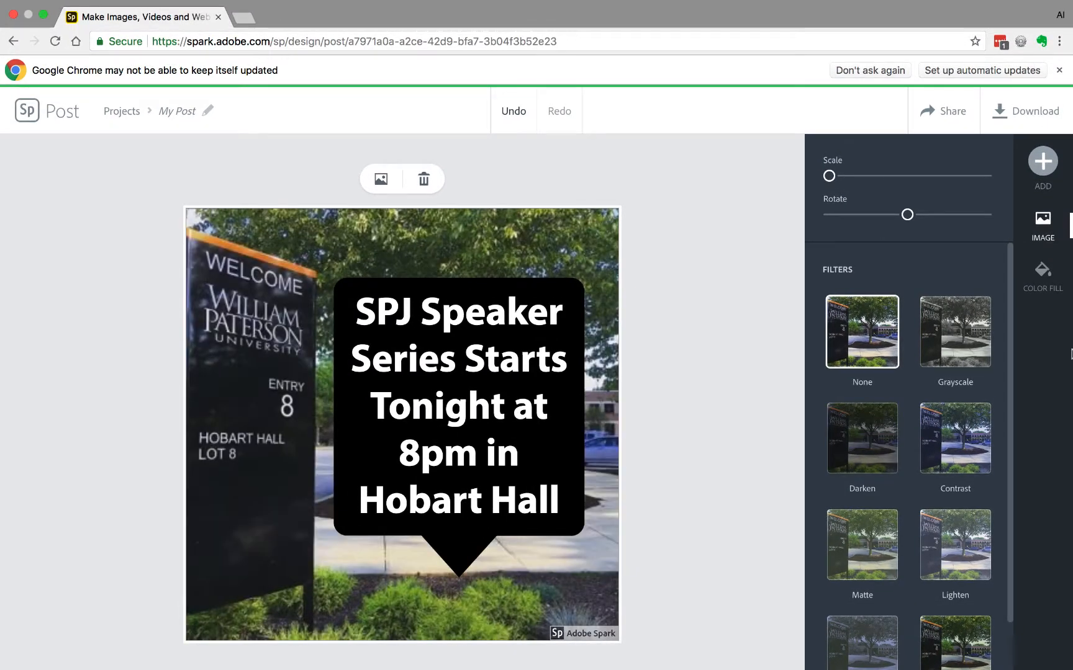
# Browse the post's design variations, color themes and layout options.
pyautogui.click(694, 364)
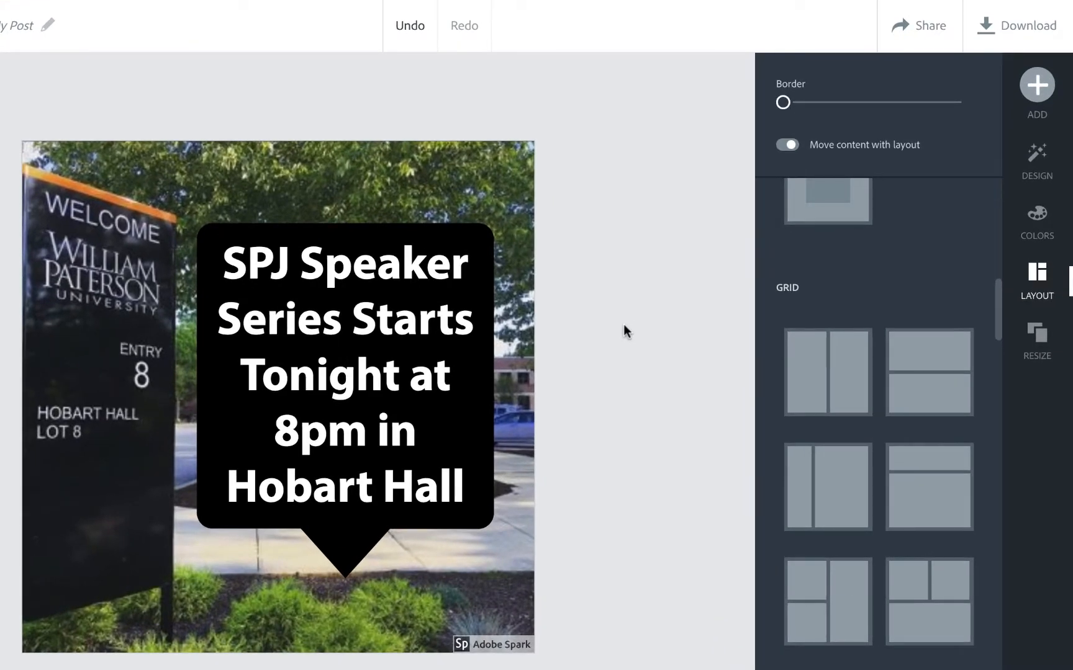
pyautogui.click(1037, 164)
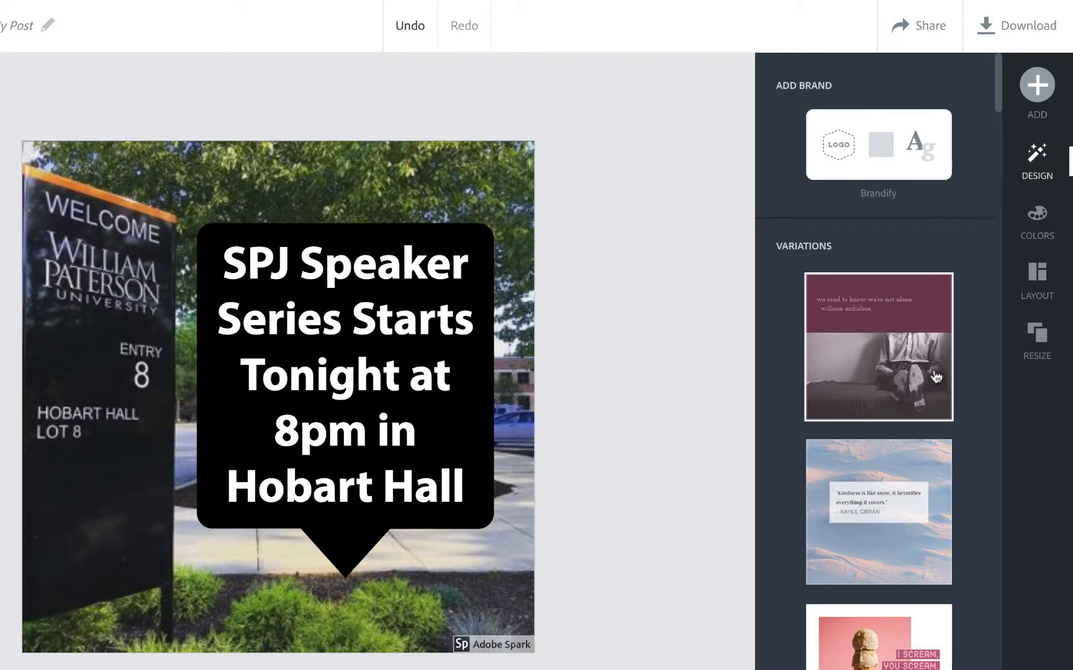
pyautogui.scroll(-10, 937, 377)
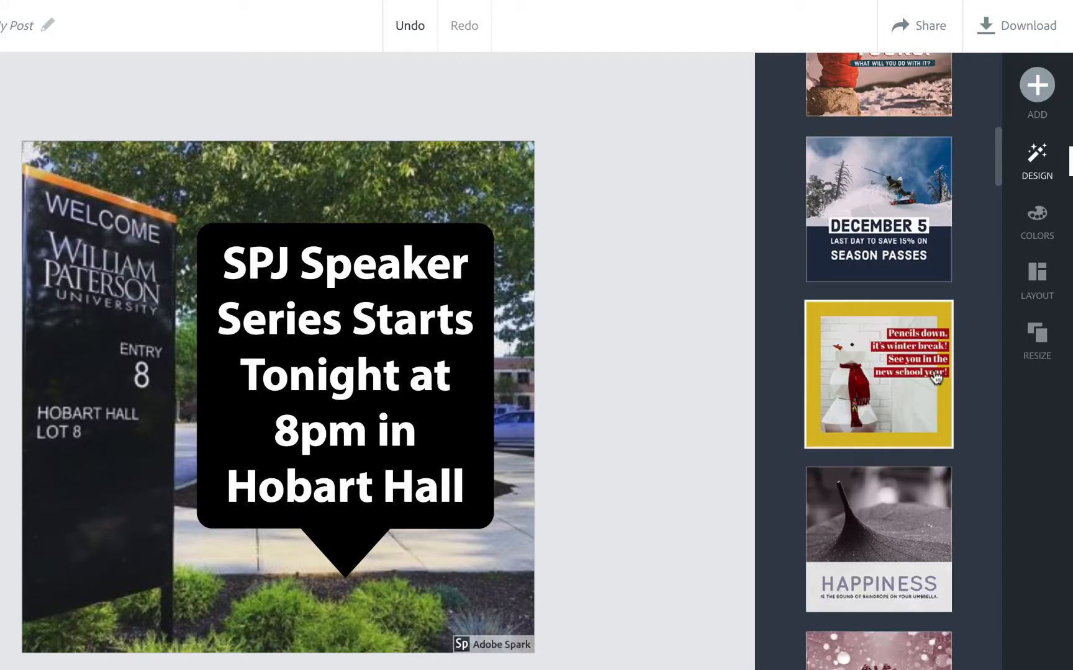
pyautogui.click(1041, 225)
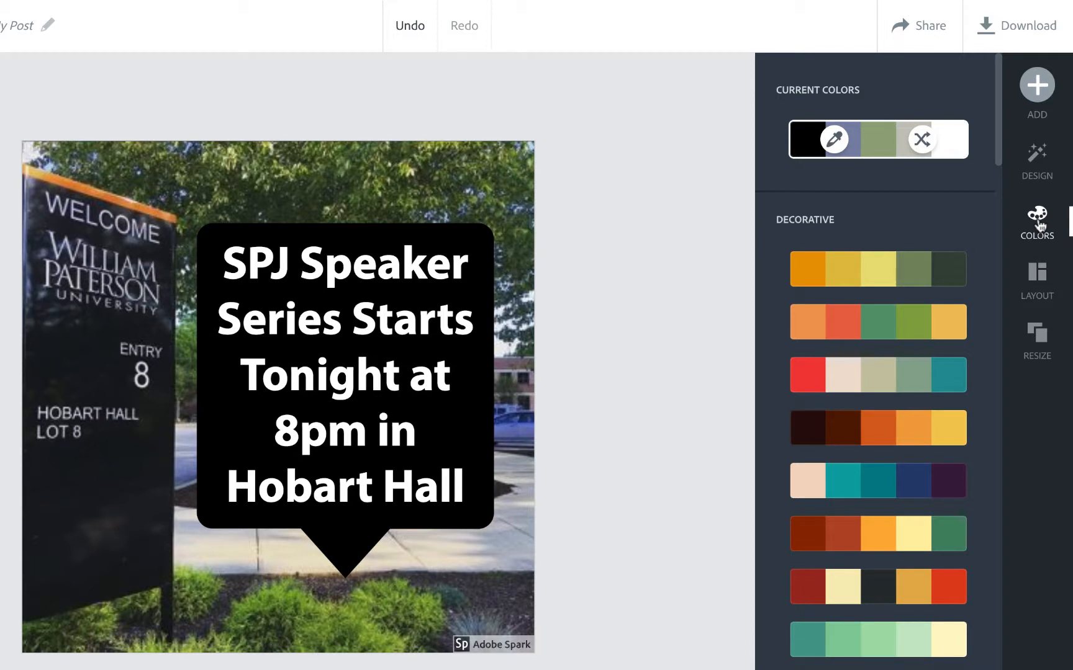
pyautogui.click(1040, 284)
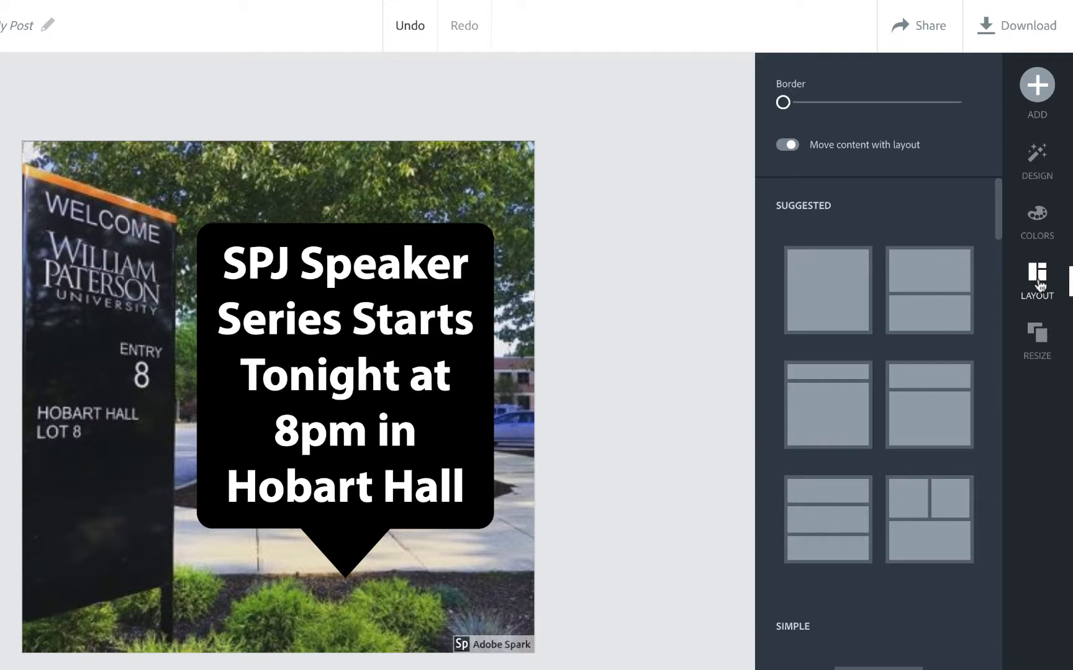
# Remove the backing shape from the text so it sits directly on the photo.
pyautogui.click(479, 297)
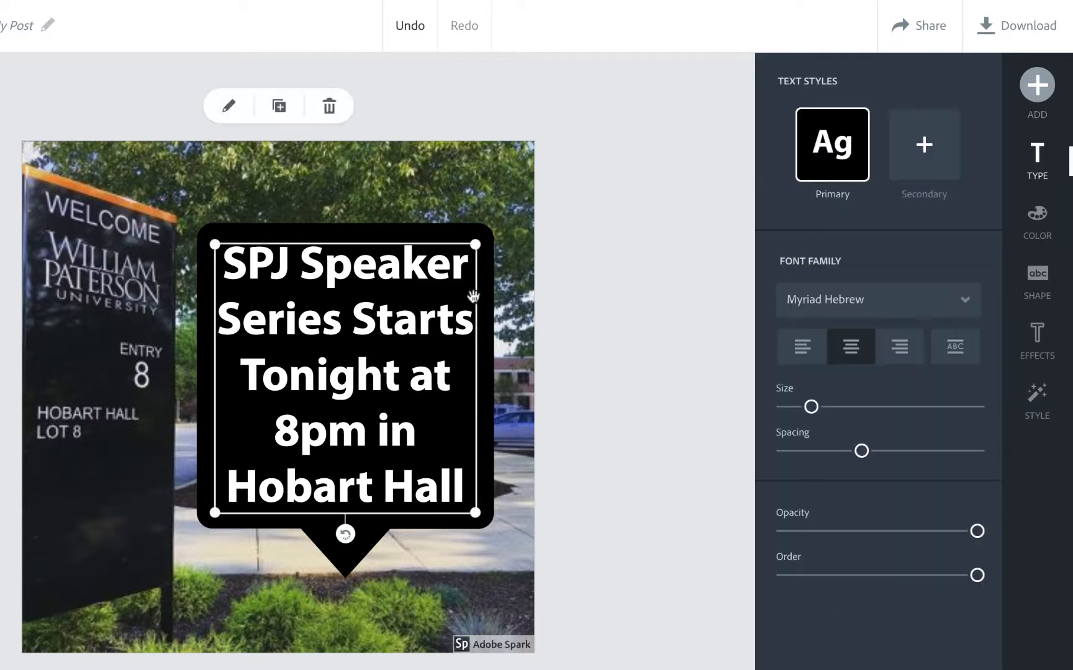
pyautogui.click(1038, 278)
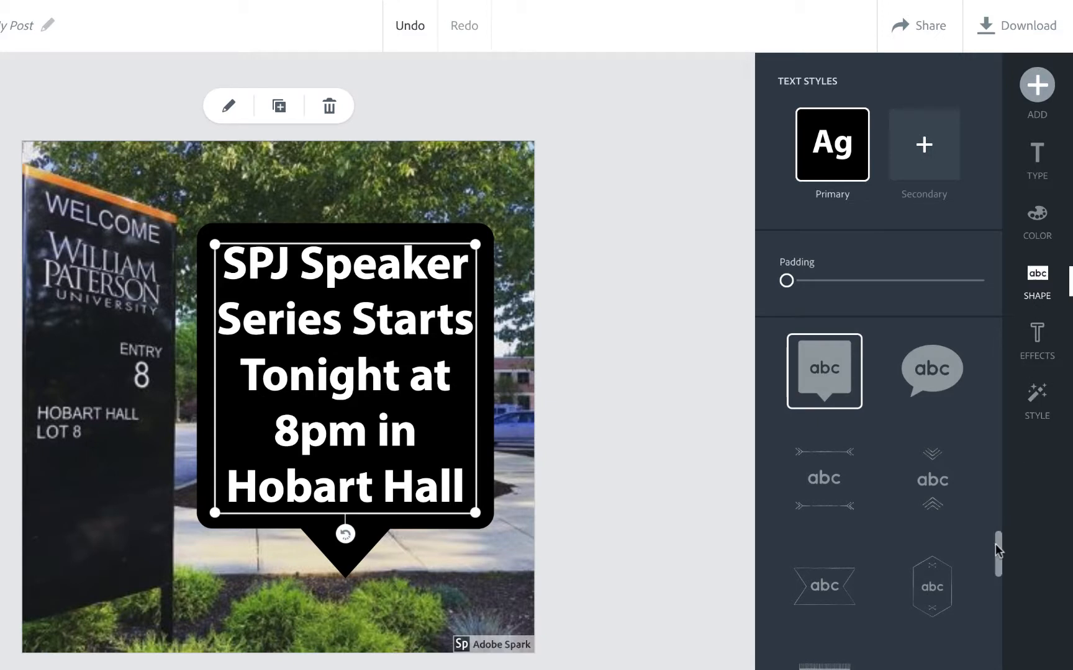
pyautogui.moveTo(997, 546); pyautogui.dragTo(1002, 316)
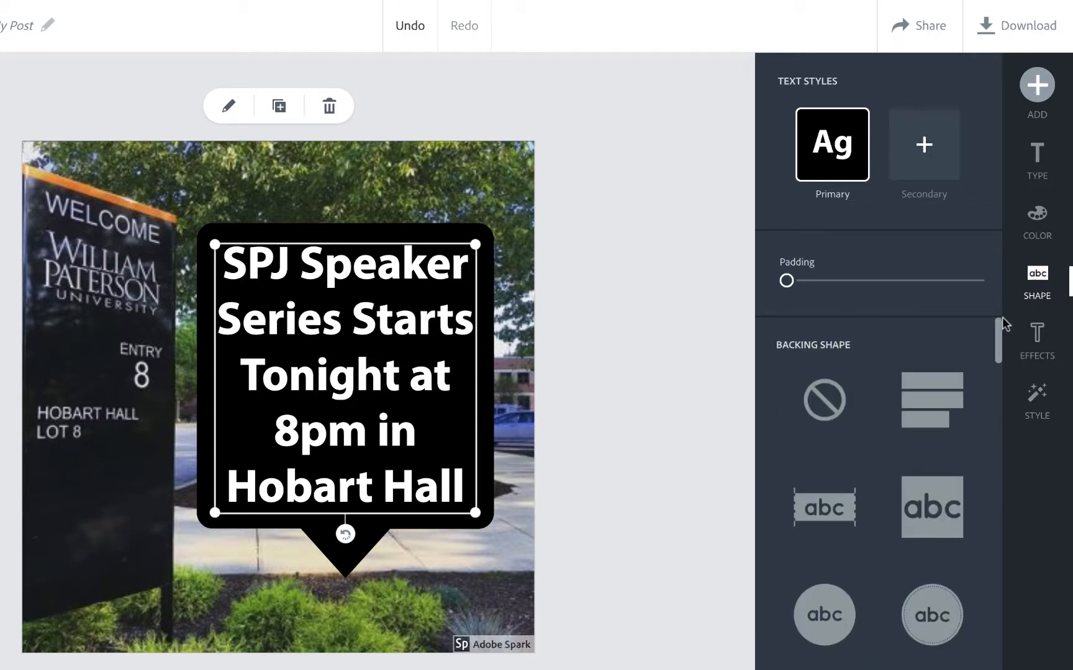
pyautogui.click(825, 401)
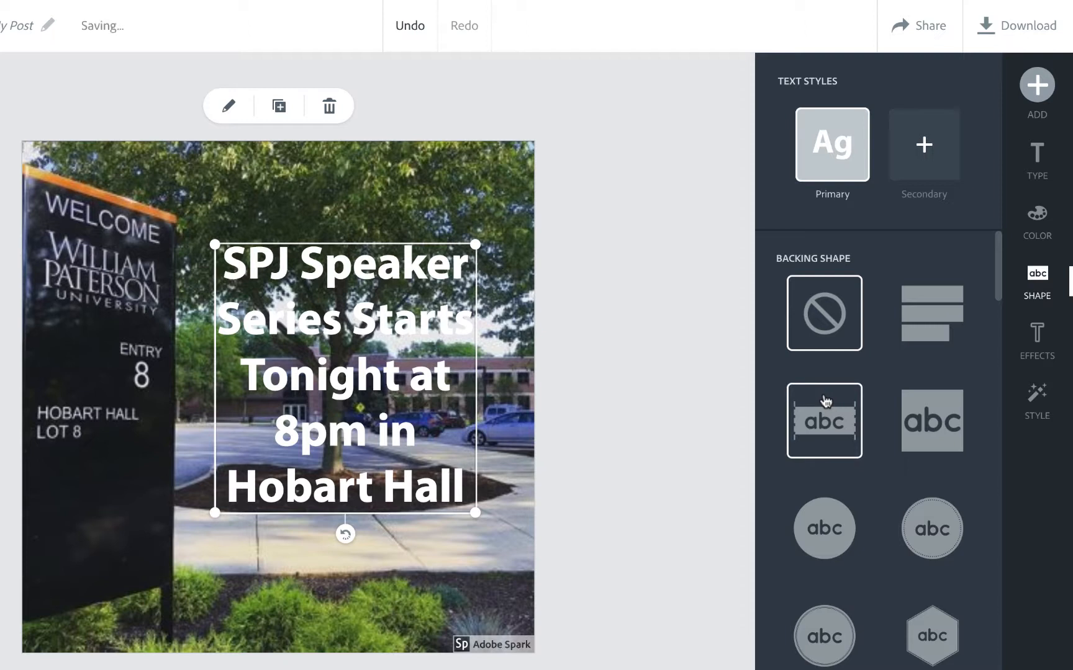
pyautogui.click(616, 386)
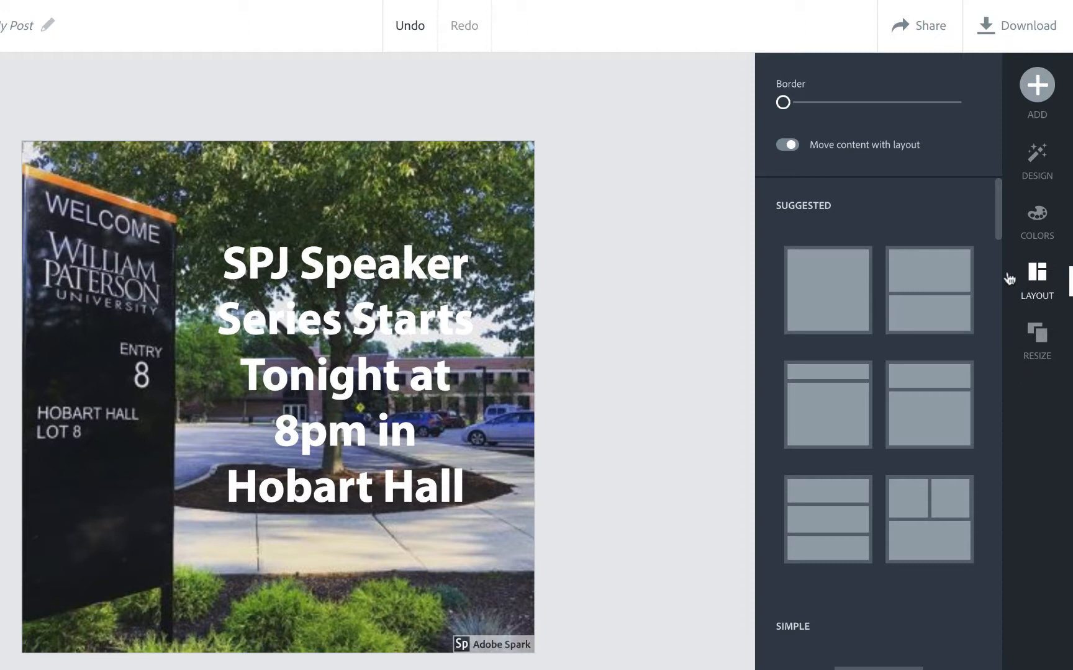
# Apply the two-column grid layout and add a border around and between the cells.
pyautogui.moveTo(1000, 232); pyautogui.dragTo(1004, 336)
pyautogui.click(826, 358)
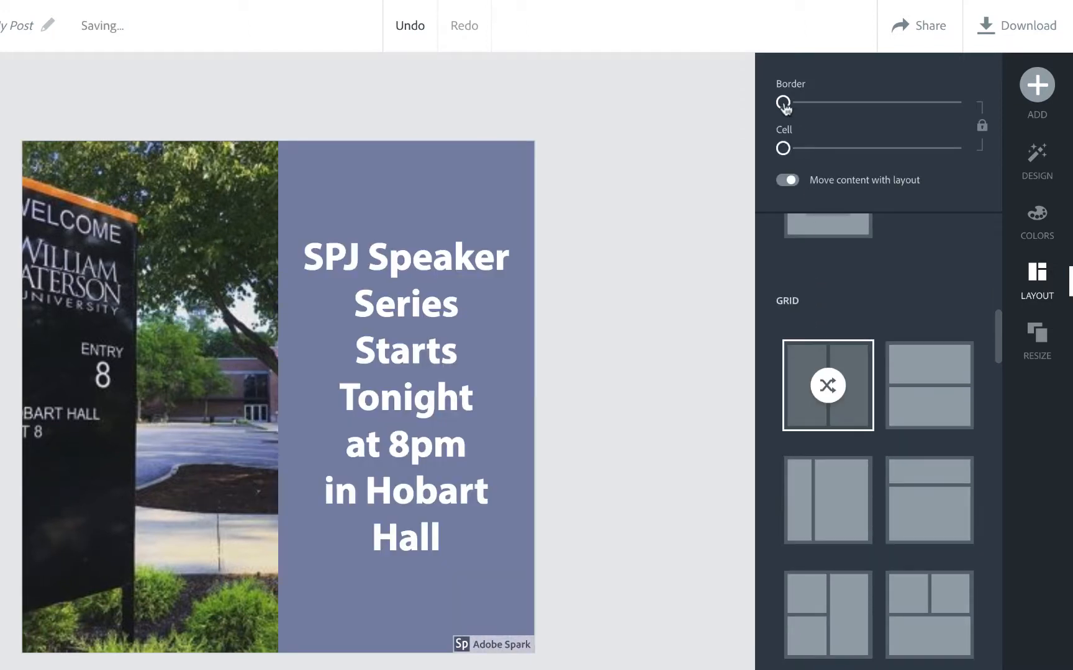
pyautogui.moveTo(784, 107); pyautogui.dragTo(811, 107)
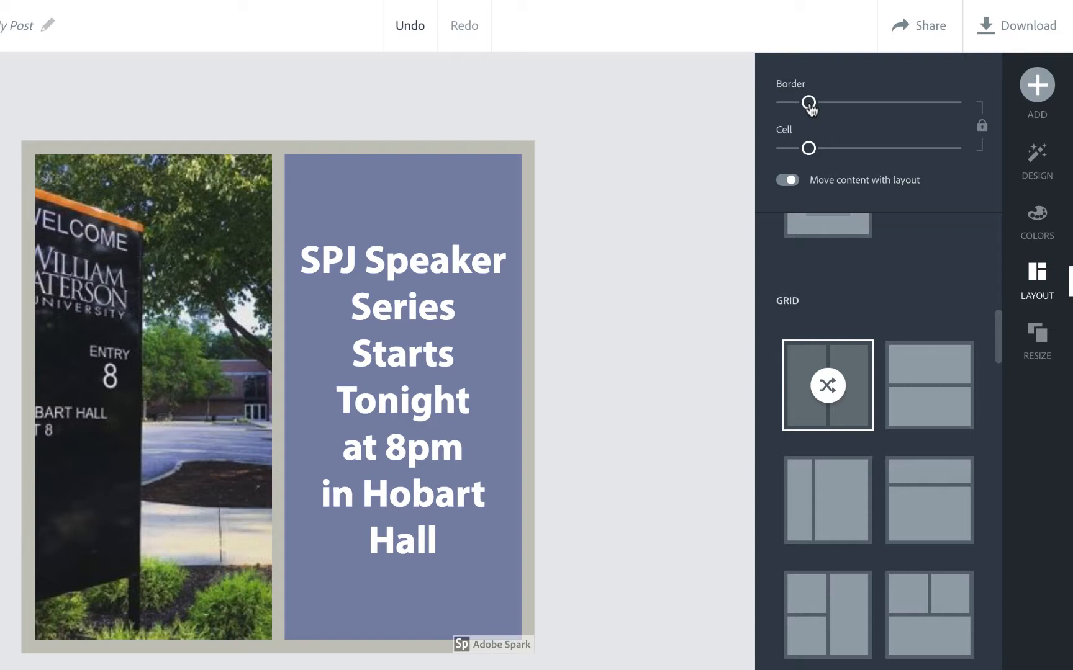
# Reposition the photo within its cell so the Welcome sign is fully in view.
pyautogui.click(179, 375)
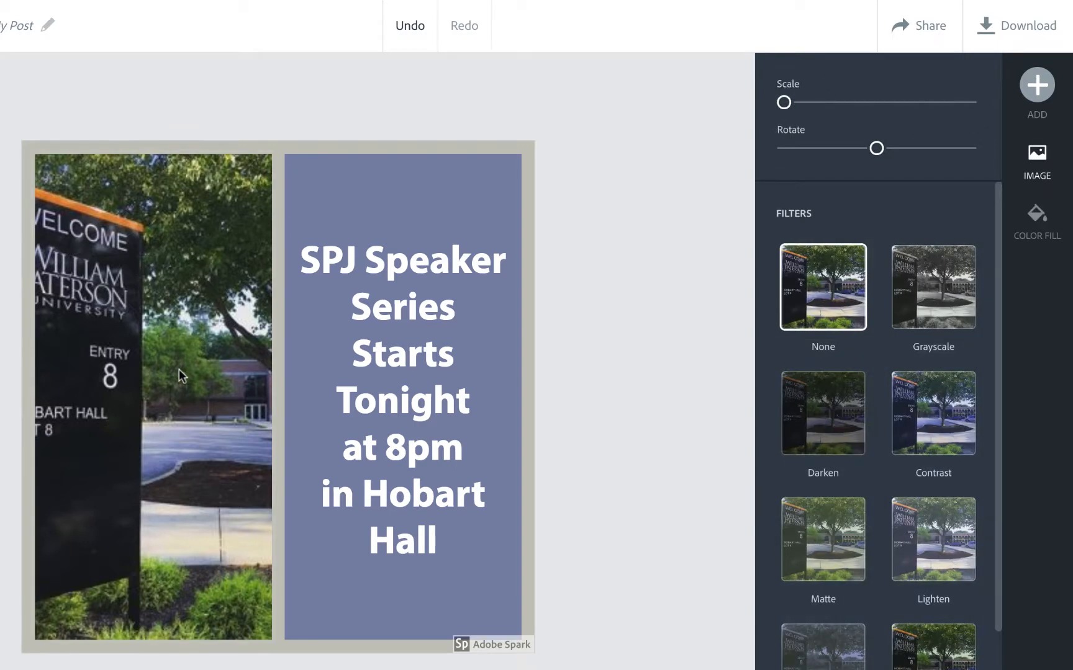
pyautogui.moveTo(178, 375); pyautogui.dragTo(251, 363)
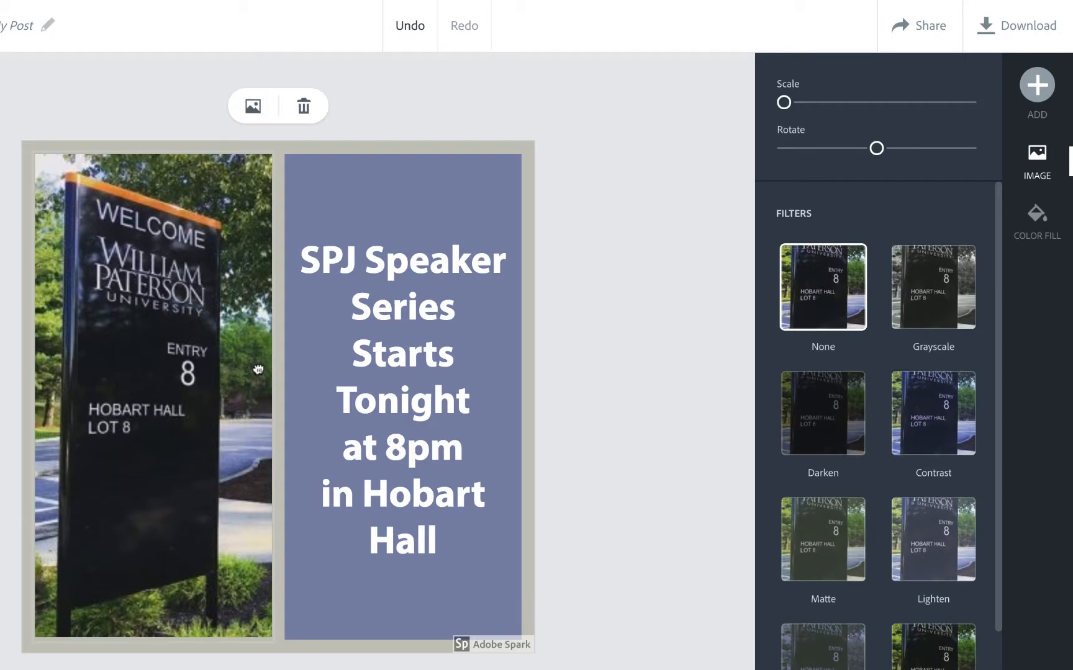